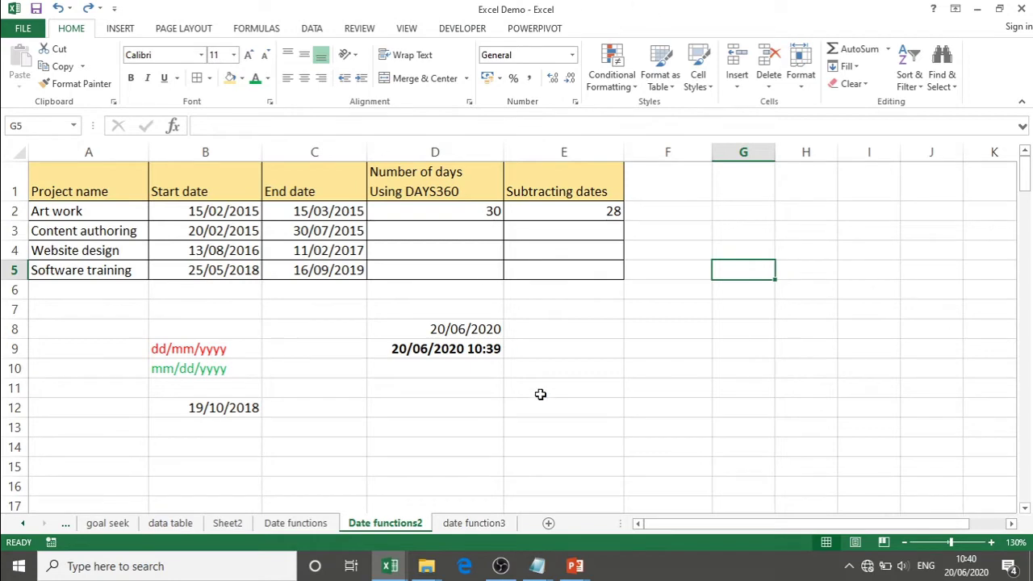
- Enter the date 15/05/2019 in cell B14 and select that cell again
{"action": "left_click", "coordinate": [207, 443]}
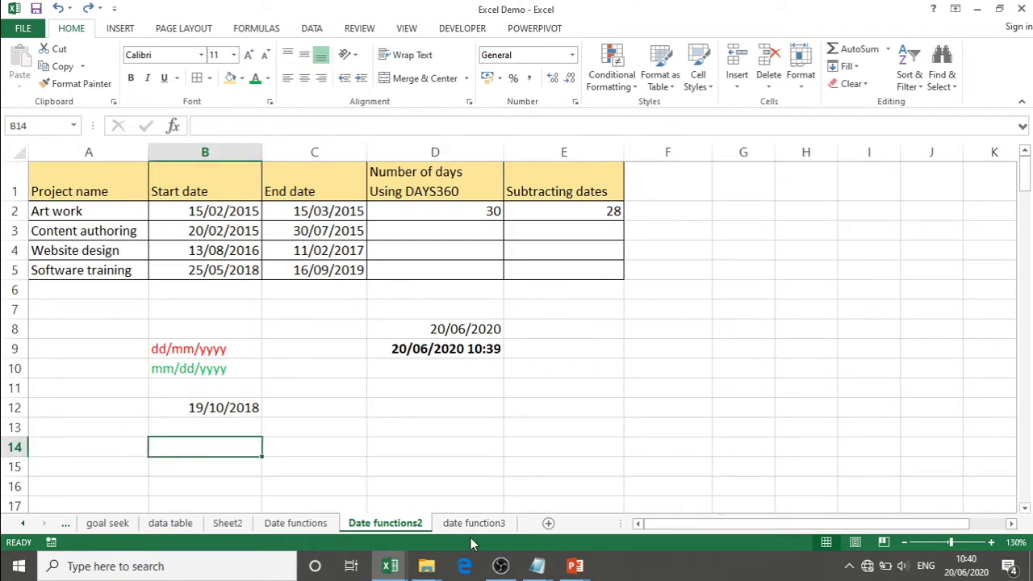
{"action": "type", "text": "15/05/"}
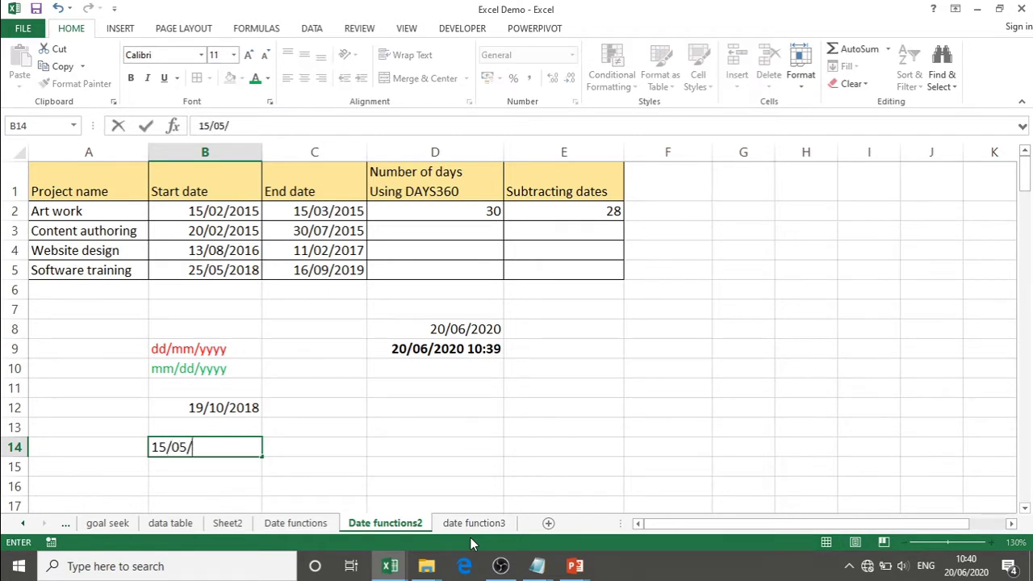
{"action": "type", "text": "2019"}
{"action": "key", "text": "Return"}
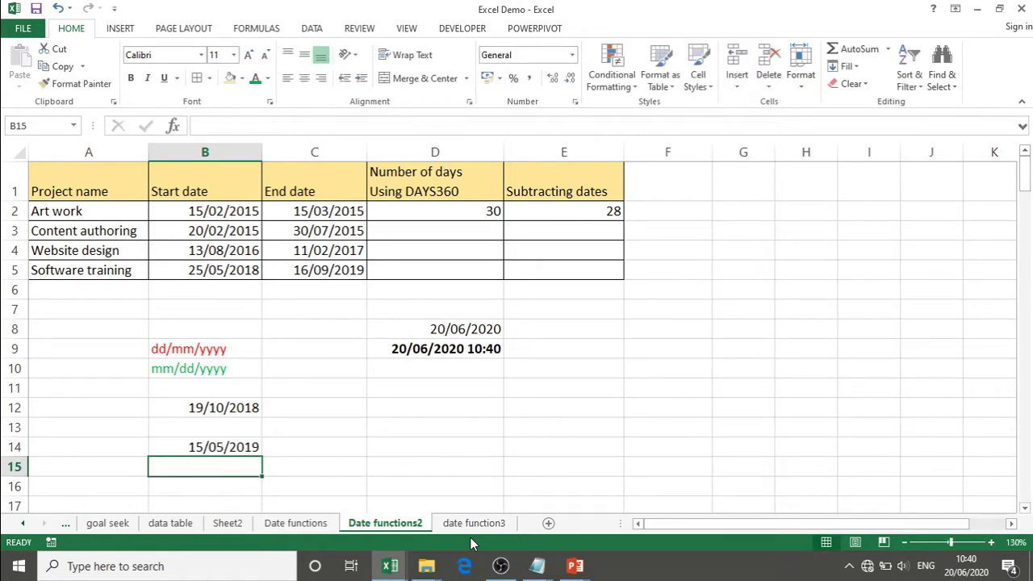
{"action": "left_click", "coordinate": [230, 447]}
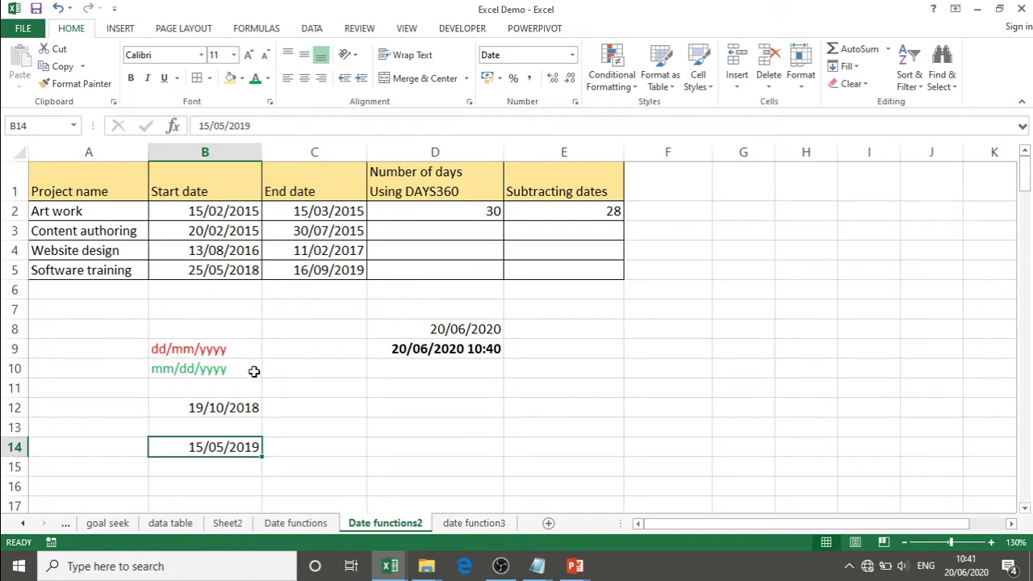
- Switch to the Windows Control Panel, check the Region date and time formats, and close it without changing anything
{"action": "key", "text": "alt+Tab"}
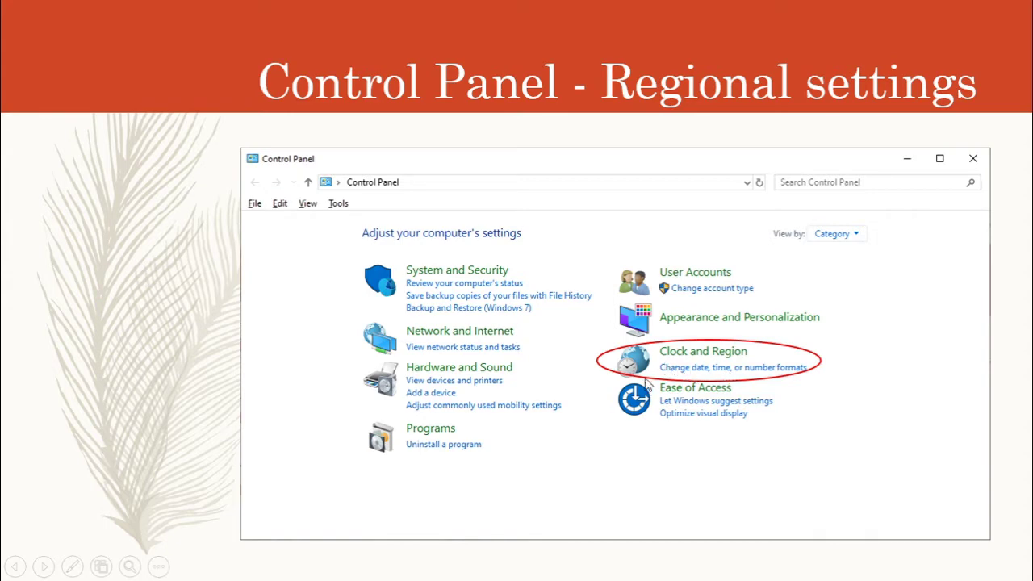
{"action": "left_click", "coordinate": [830, 428]}
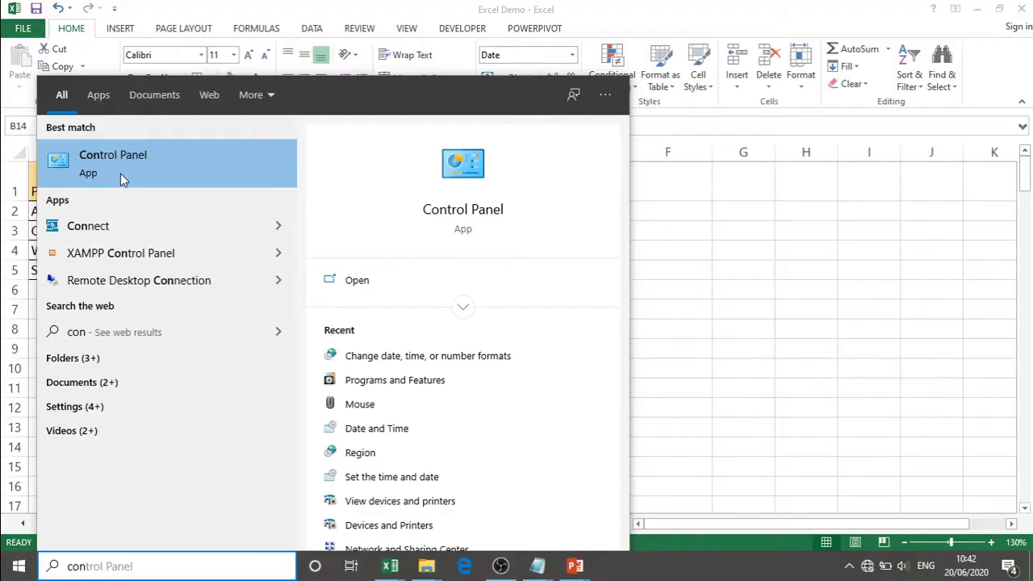
{"action": "left_click", "coordinate": [120, 173]}
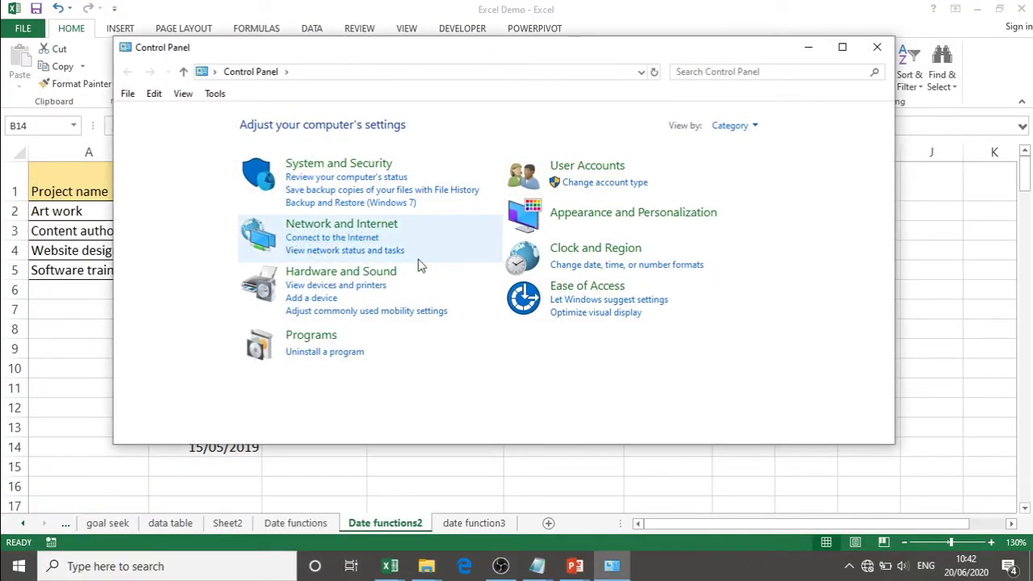
{"action": "left_click", "coordinate": [587, 266]}
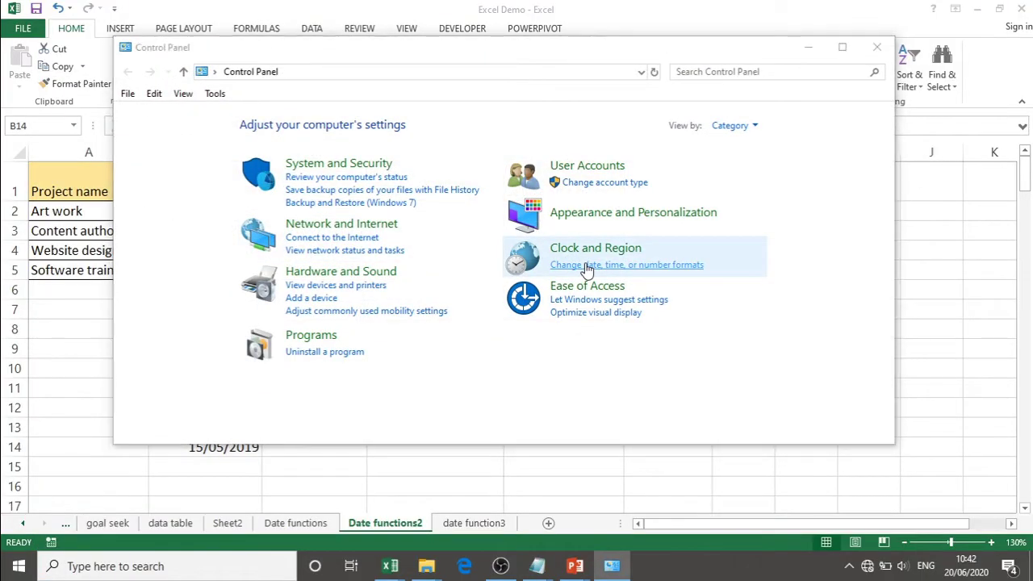
{"action": "left_click", "coordinate": [257, 178]}
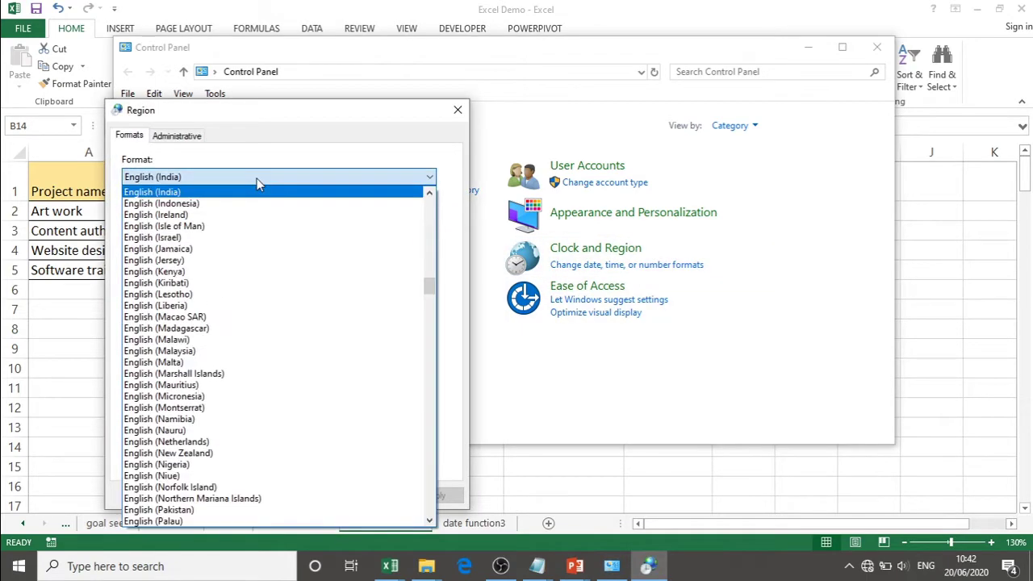
{"action": "left_click", "coordinate": [256, 181]}
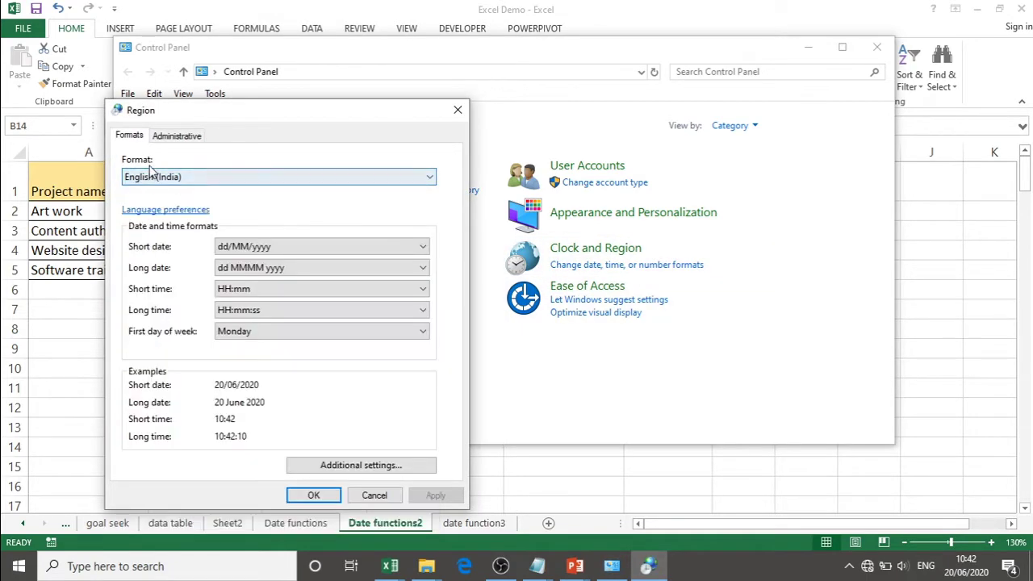
{"action": "left_click", "coordinate": [379, 496]}
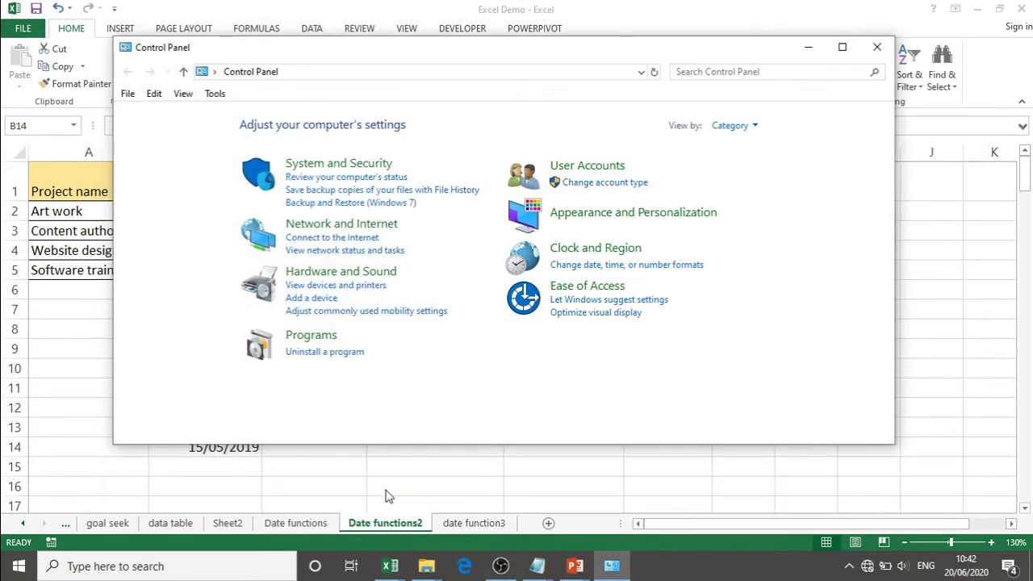
{"action": "left_click", "coordinate": [880, 50]}
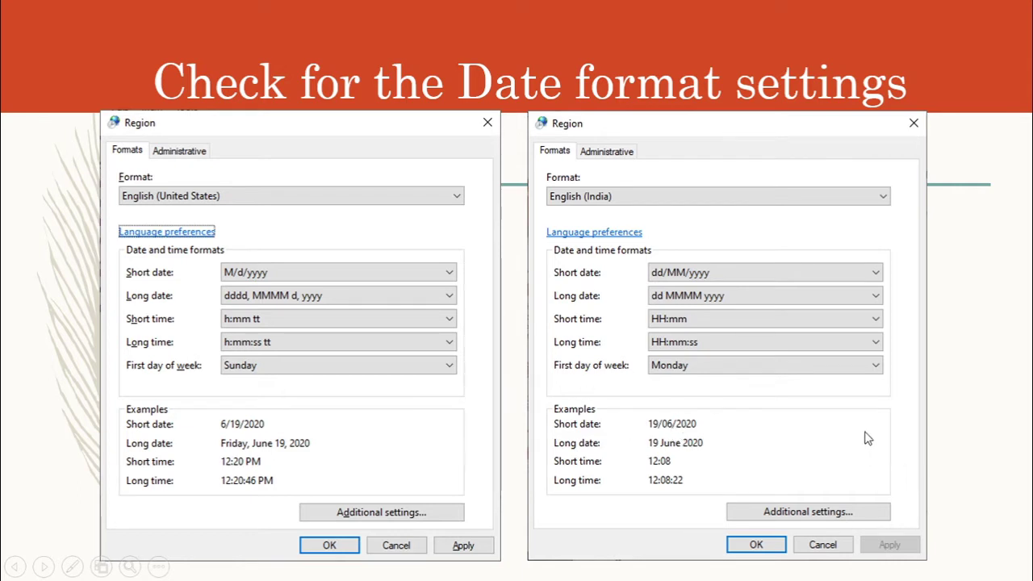
{"action": "left_click", "coordinate": [992, 419]}
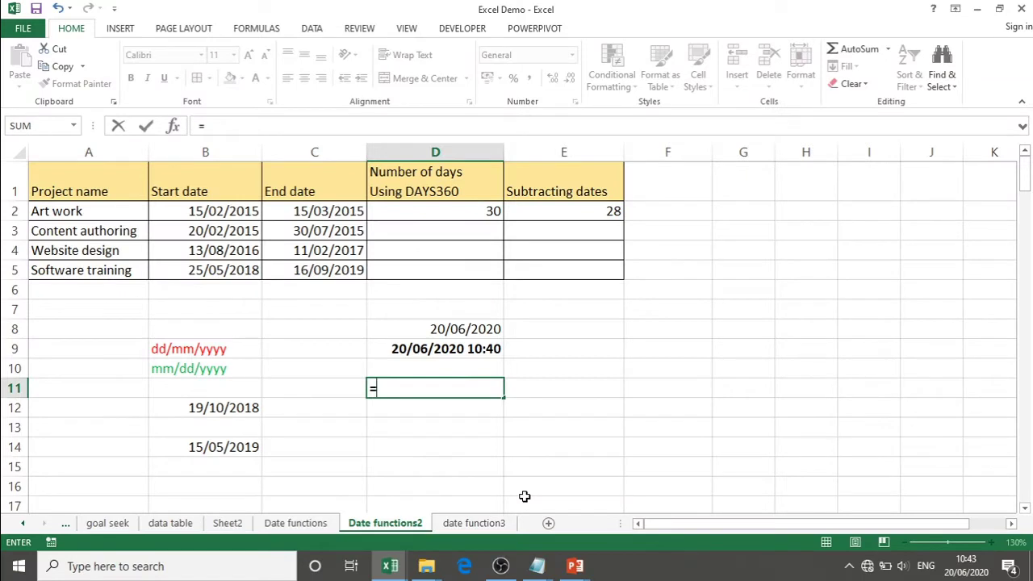
- Enter the formula =TODAY() in cell D11 to return the current date
{"action": "type", "text": "to"}
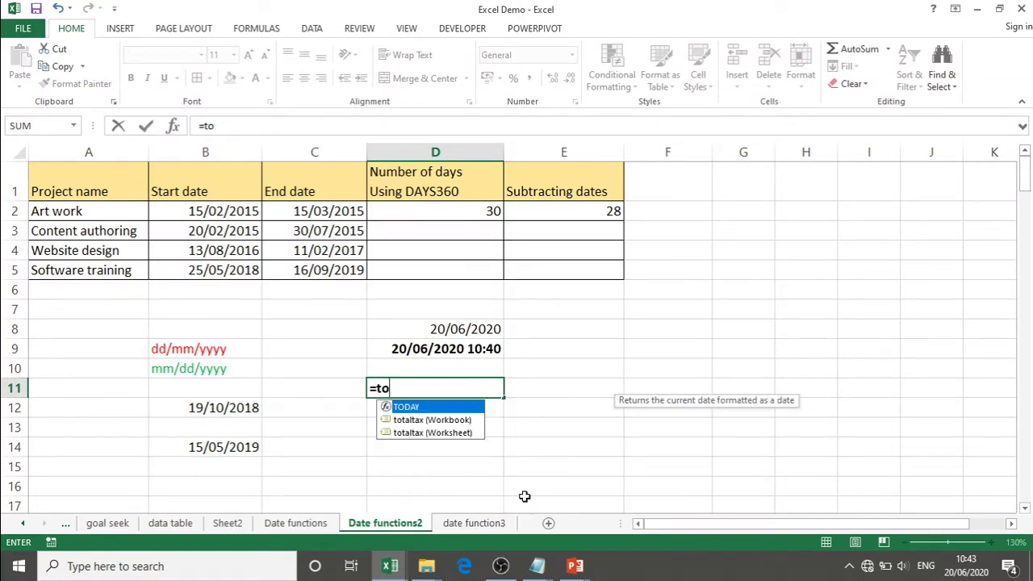
{"action": "key", "text": "Tab"}
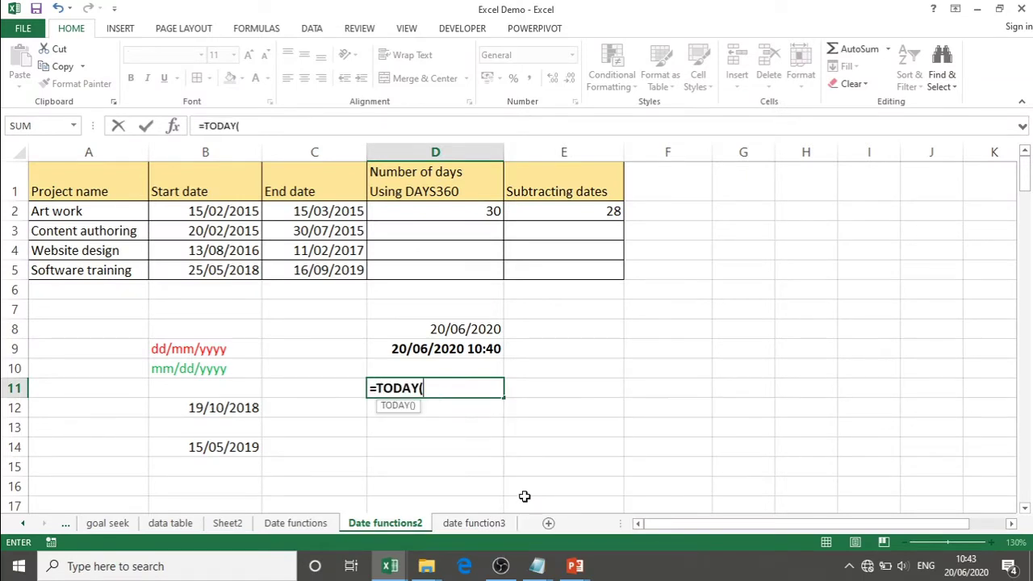
{"action": "type", "text": "()"}
{"action": "key", "text": "BackSpace"}
{"action": "key", "text": "BackSpace"}
{"action": "type", "text": ")"}
{"action": "key", "text": "Return"}
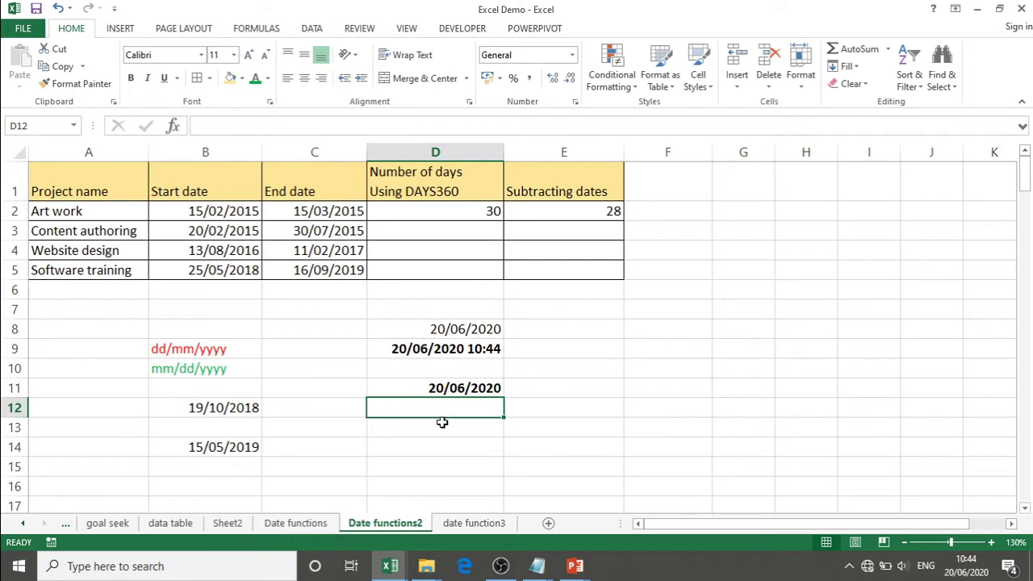
- Enter the formula =NOW() in cell D12 to return the current date and time
{"action": "type", "text": "=no"}
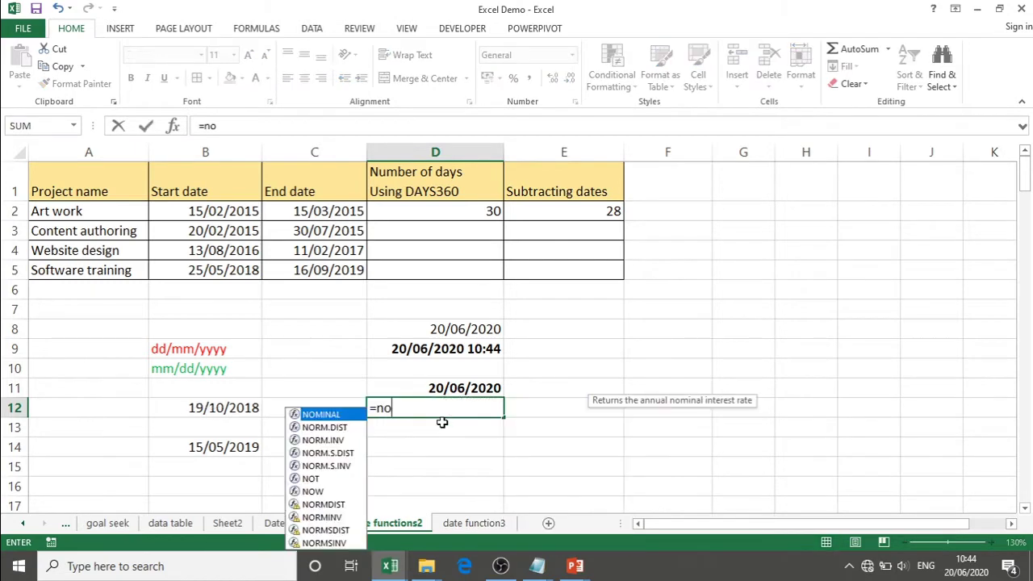
{"action": "type", "text": "w"}
{"action": "key", "text": "Tab"}
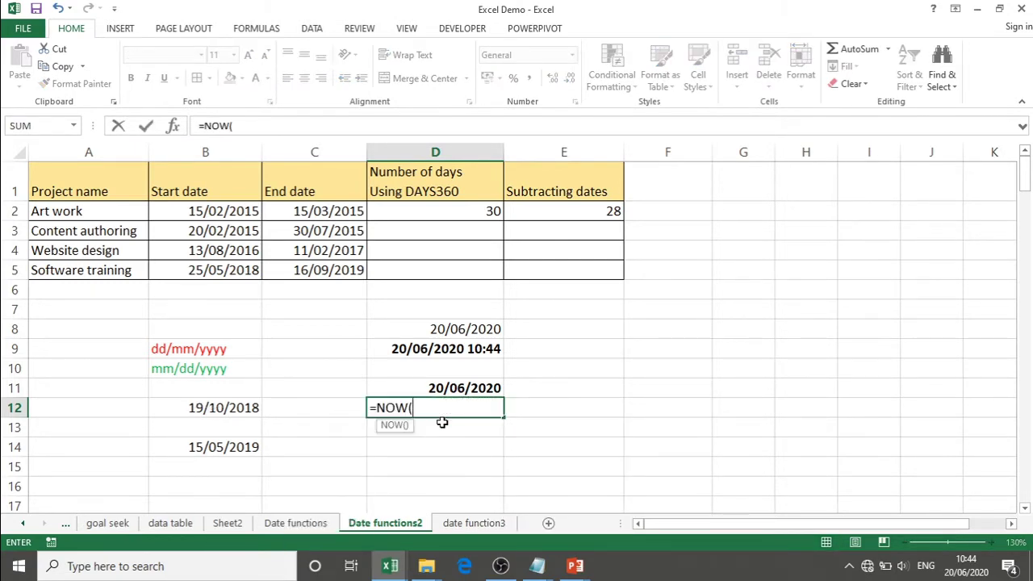
{"action": "type", "text": ")"}
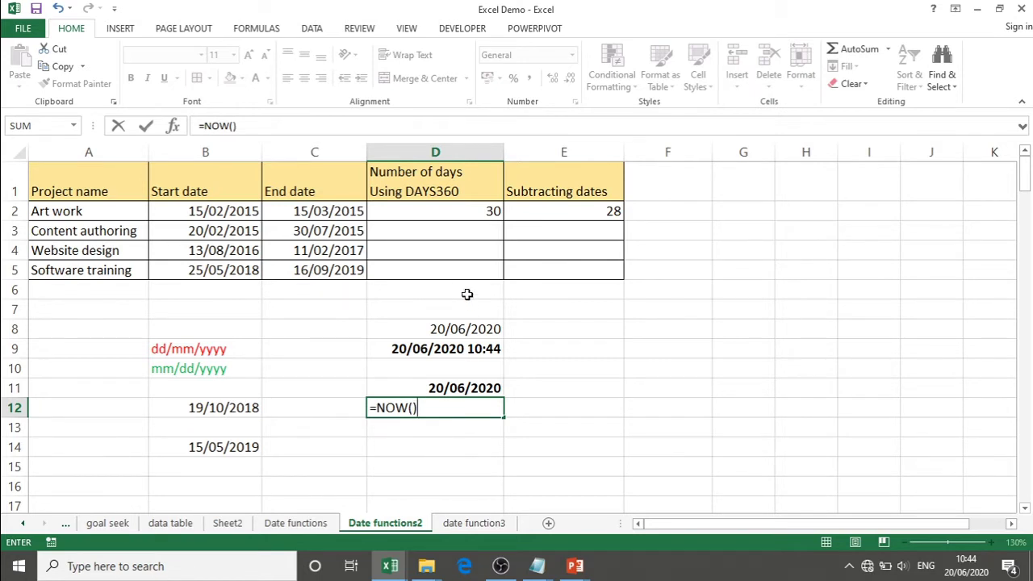
{"action": "key", "text": "Return"}
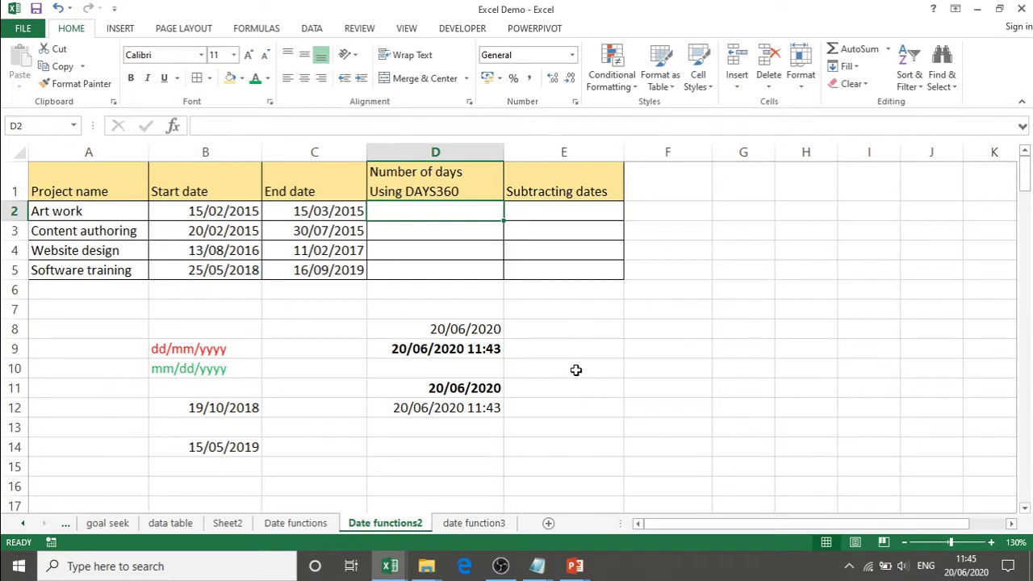
- Calculate the days between the Art work project's start and end dates in D2 with =DAYS360(B2,C2)
{"action": "left_click", "coordinate": [70, 180]}
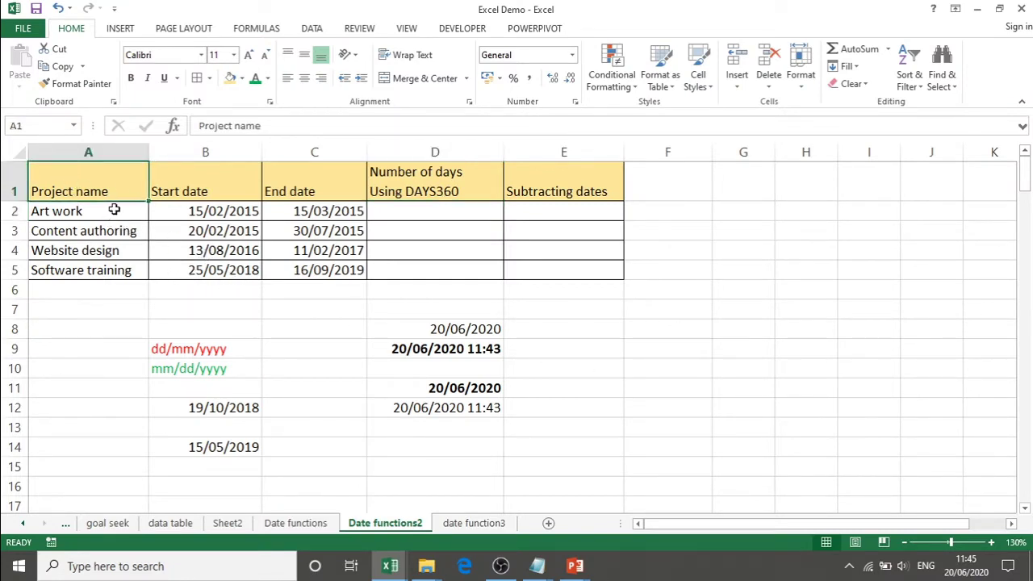
{"action": "left_click", "coordinate": [221, 211]}
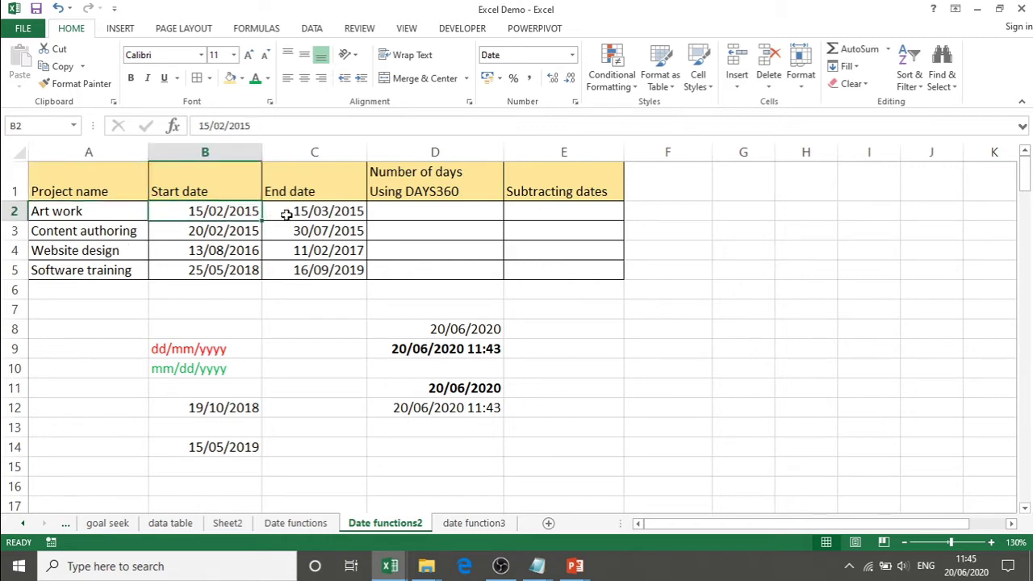
{"action": "left_click", "coordinate": [322, 215]}
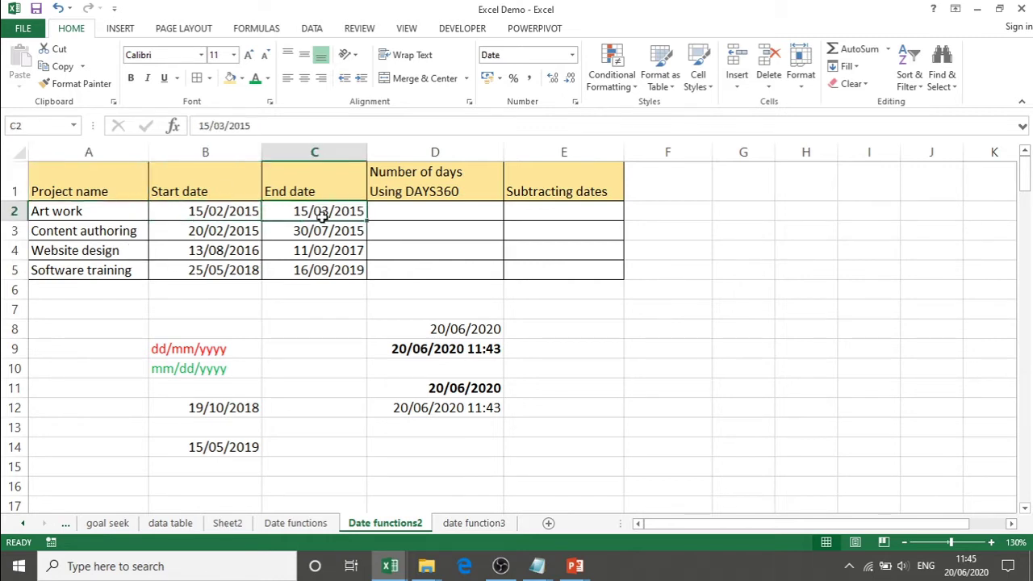
{"action": "left_click", "coordinate": [432, 207]}
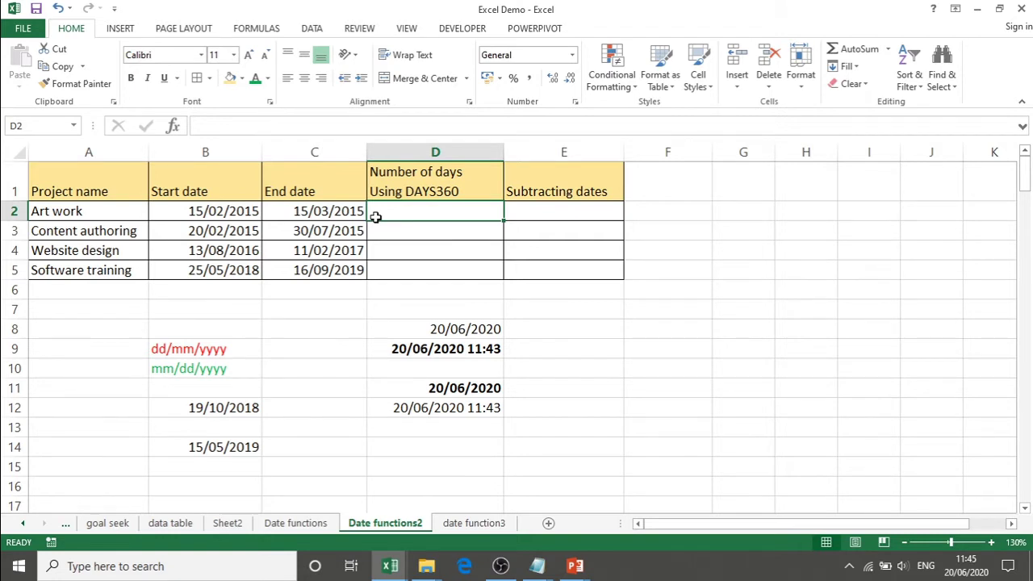
{"action": "type", "text": "="}
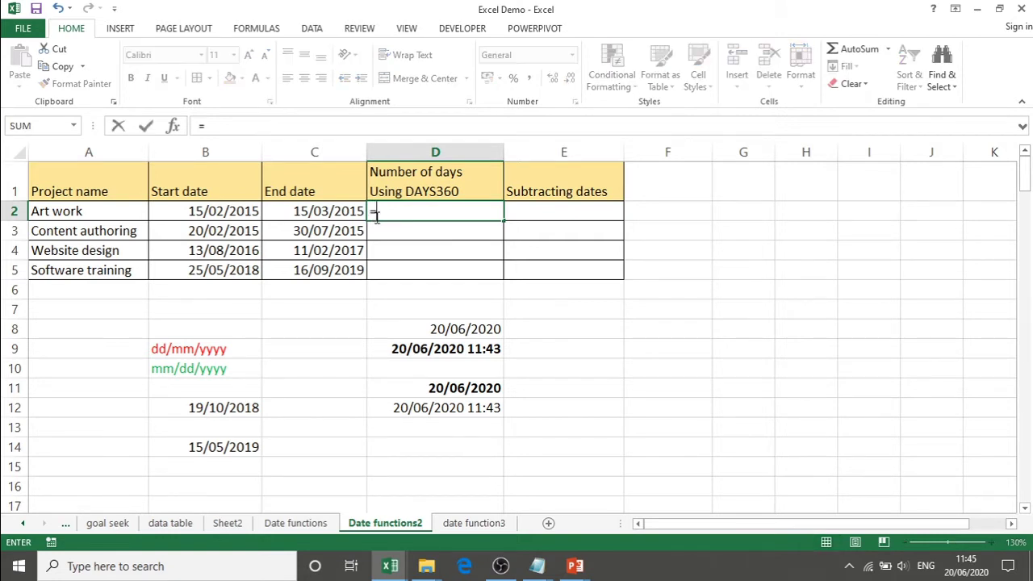
{"action": "type", "text": "days"}
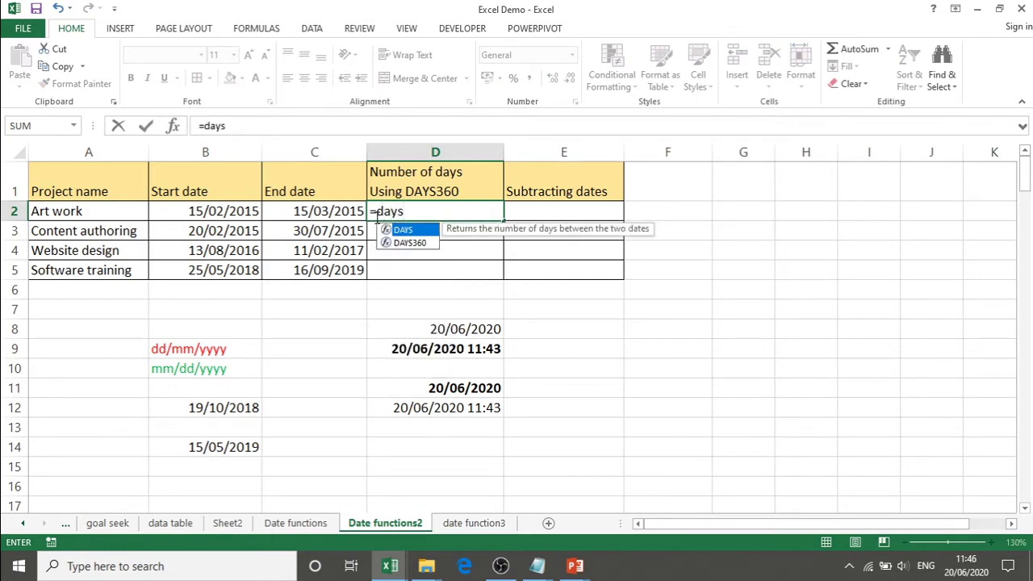
{"action": "key", "text": "Down"}
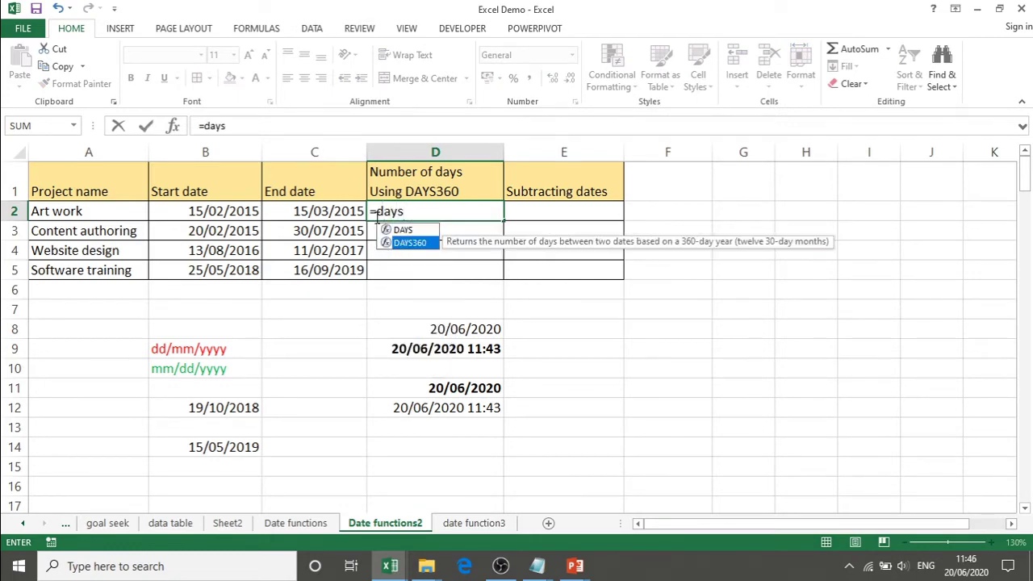
{"action": "key", "text": "Tab"}
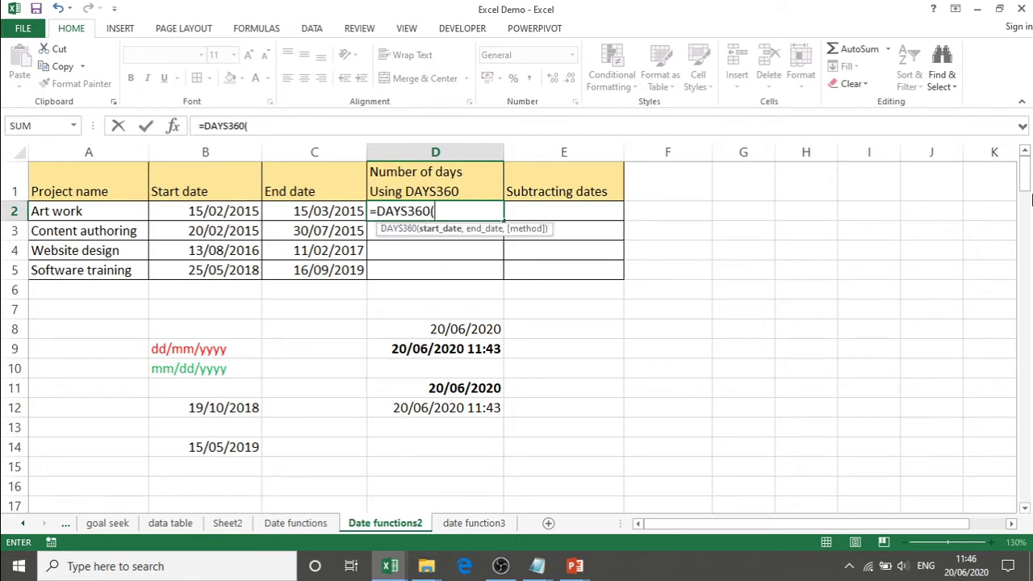
{"action": "left_click", "coordinate": [194, 207]}
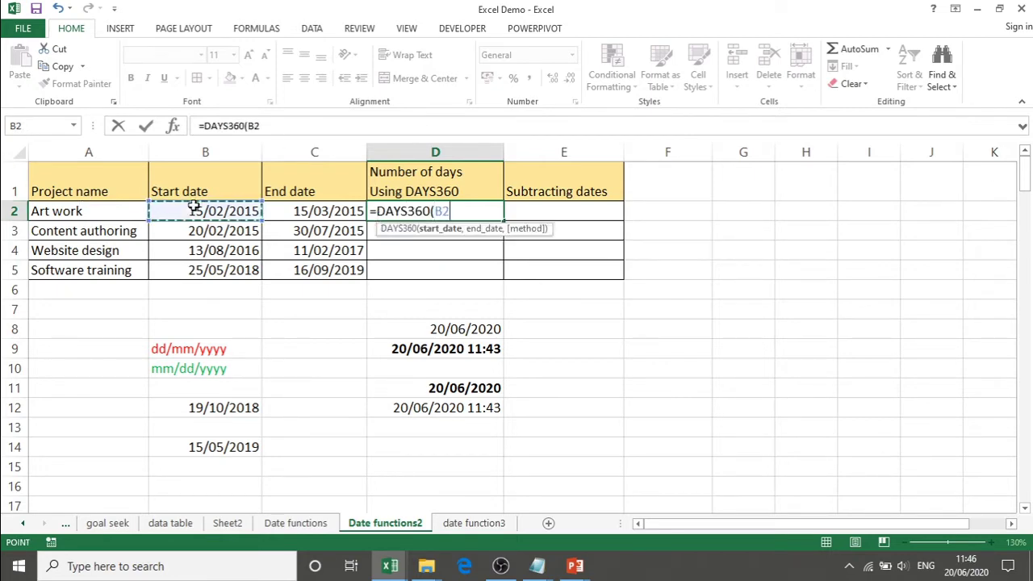
{"action": "type", "text": ","}
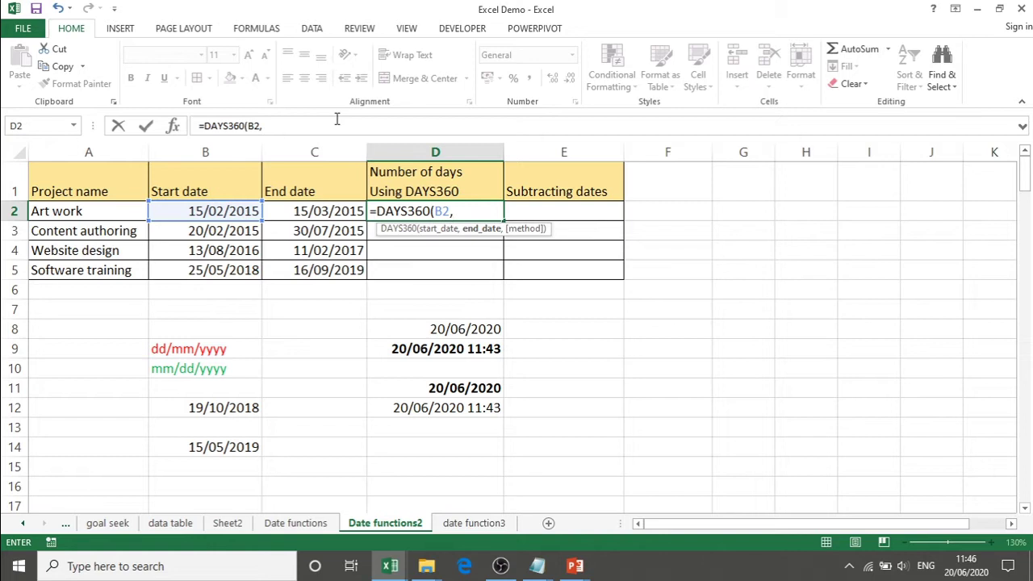
{"action": "left_click", "coordinate": [357, 205]}
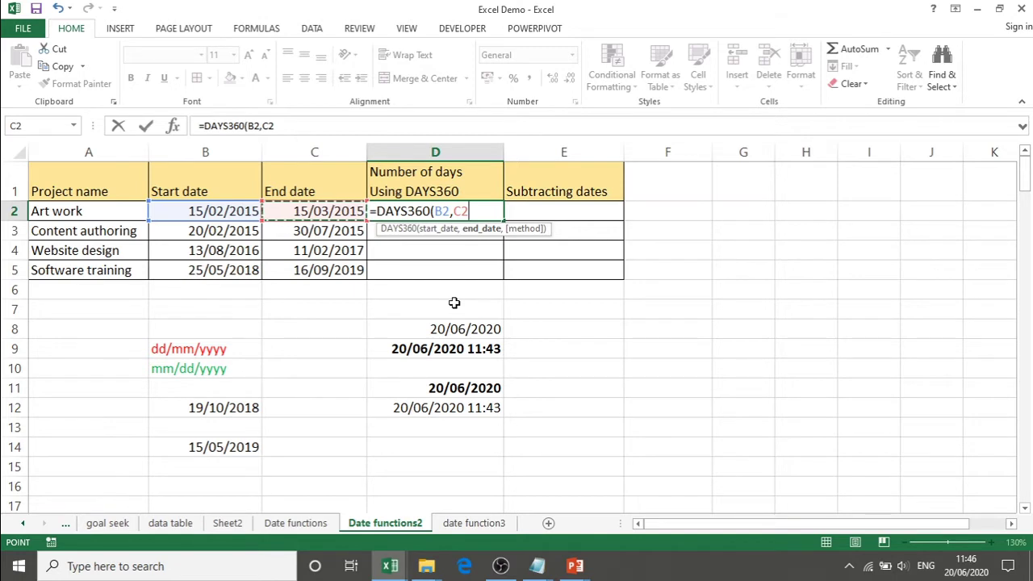
{"action": "type", "text": ")"}
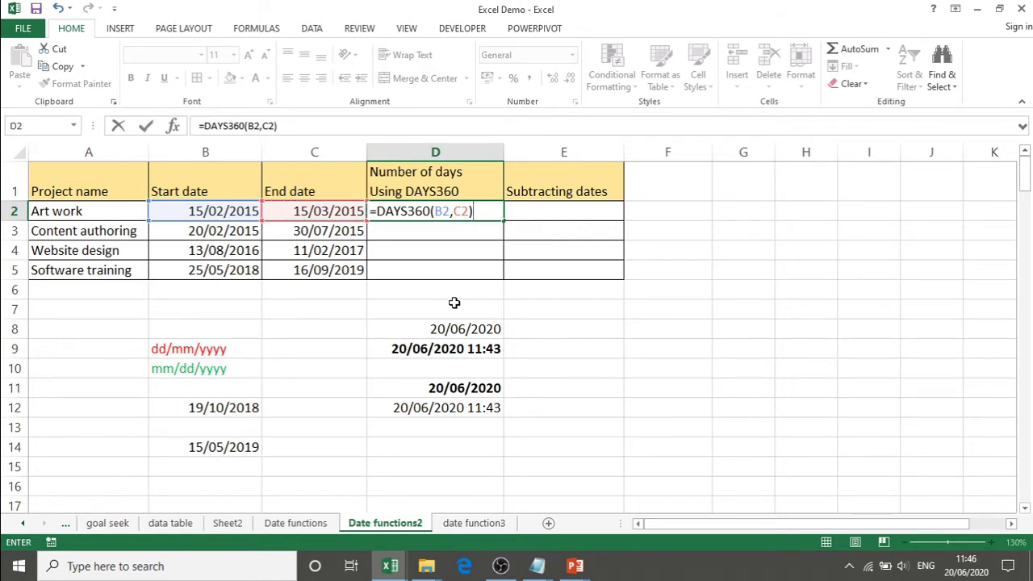
{"action": "key", "text": "Return"}
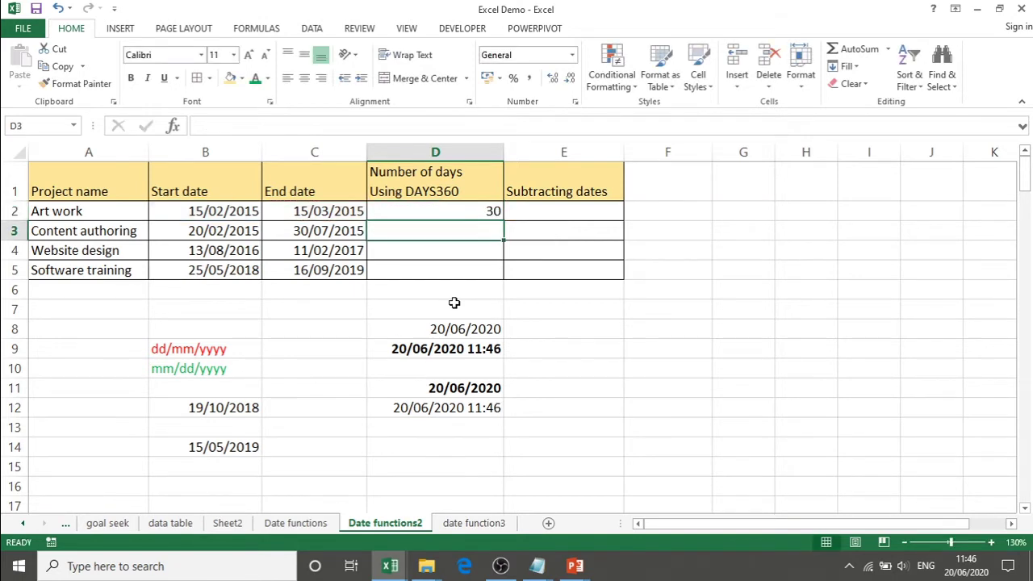
{"action": "left_click", "coordinate": [459, 211]}
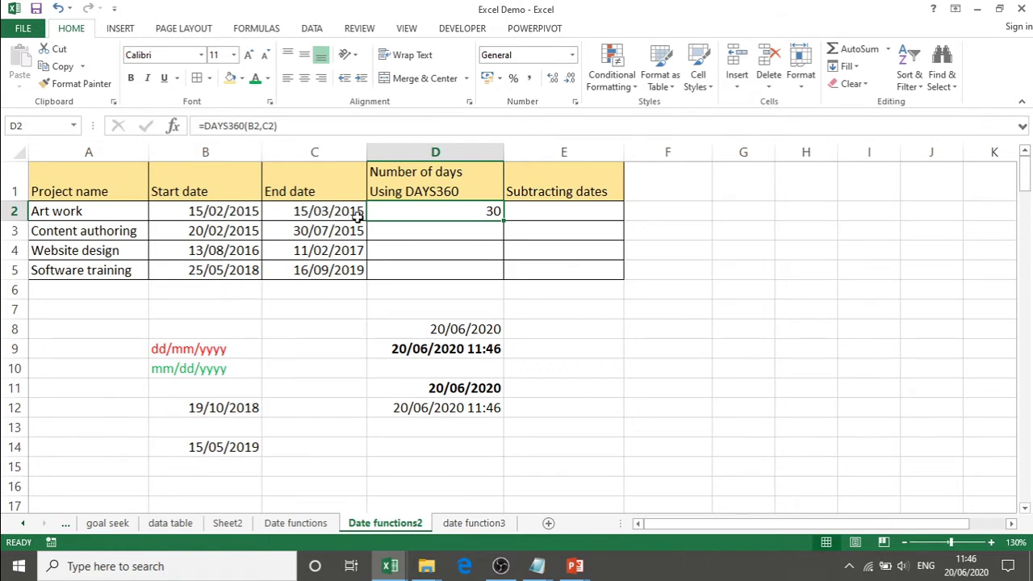
- Calculate the days between the Art work project's start and end dates in E2 with =DAYS(C2,B2)
{"action": "left_click", "coordinate": [590, 209]}
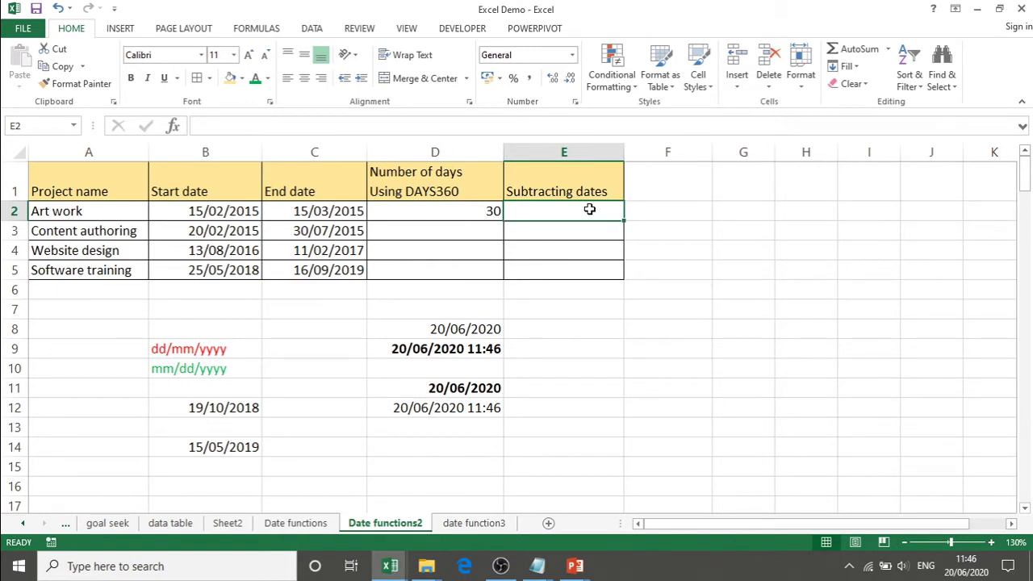
{"action": "type", "text": "=da"}
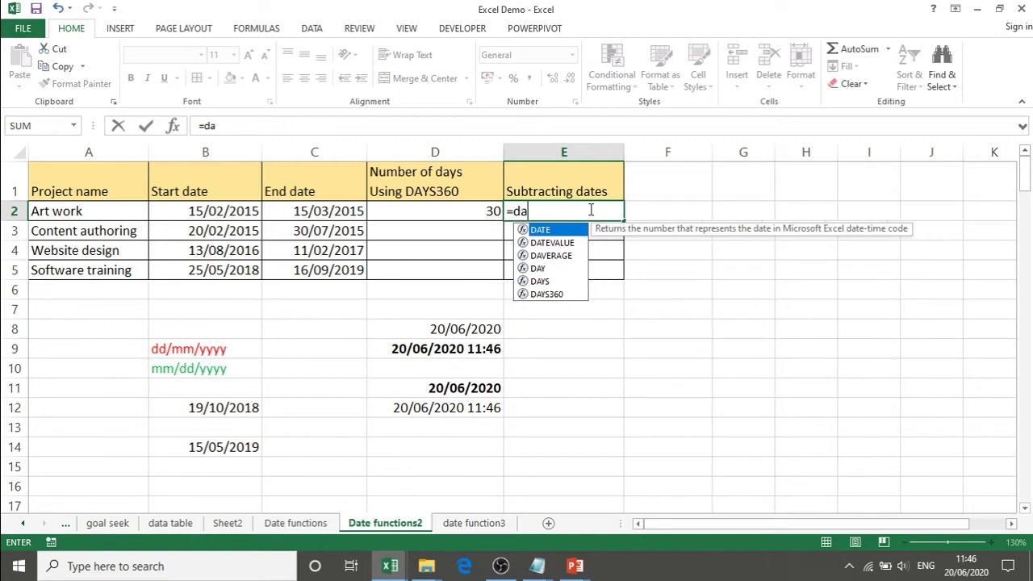
{"action": "type", "text": "ys"}
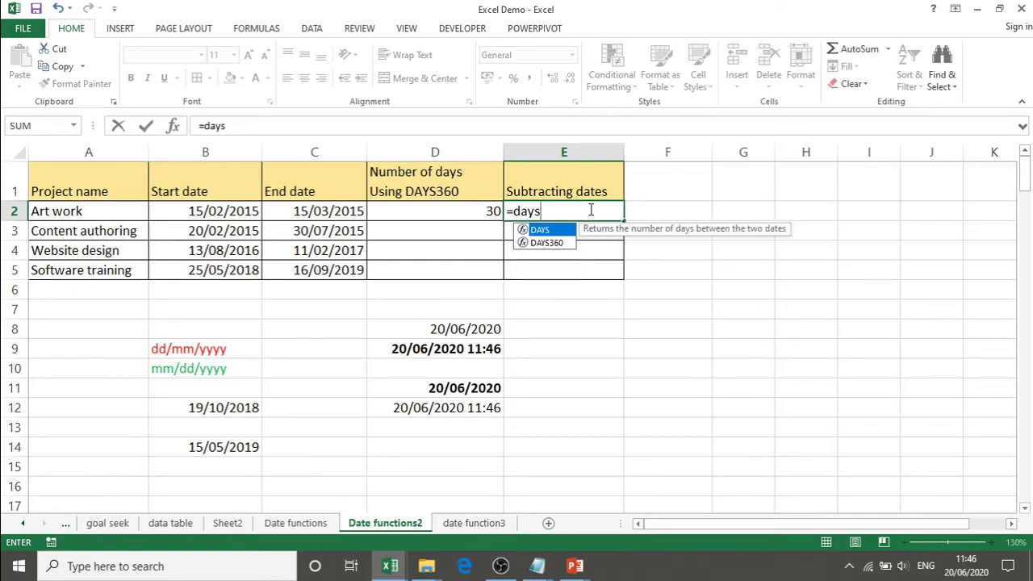
{"action": "key", "text": "Tab"}
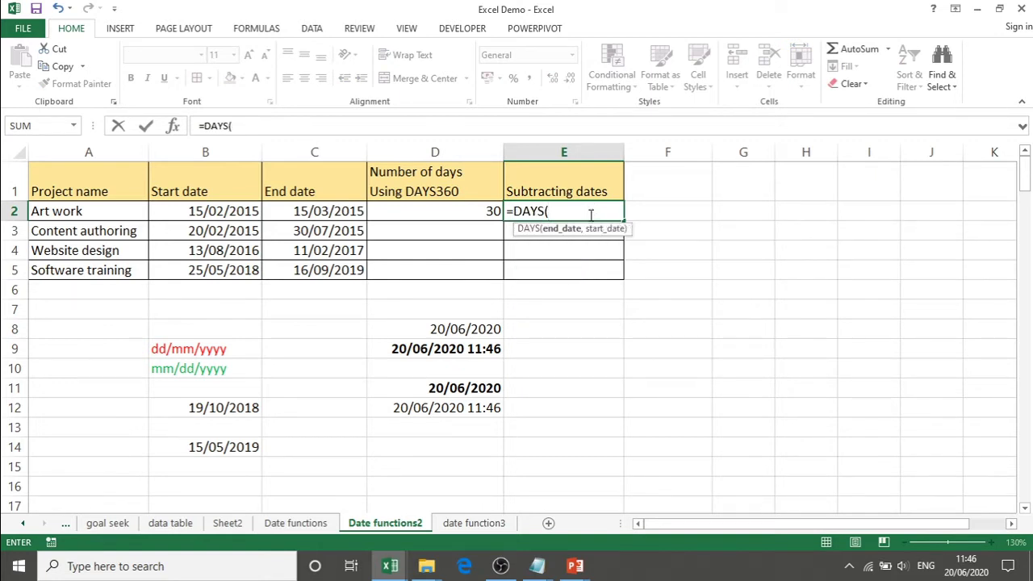
{"action": "left_click", "coordinate": [322, 210]}
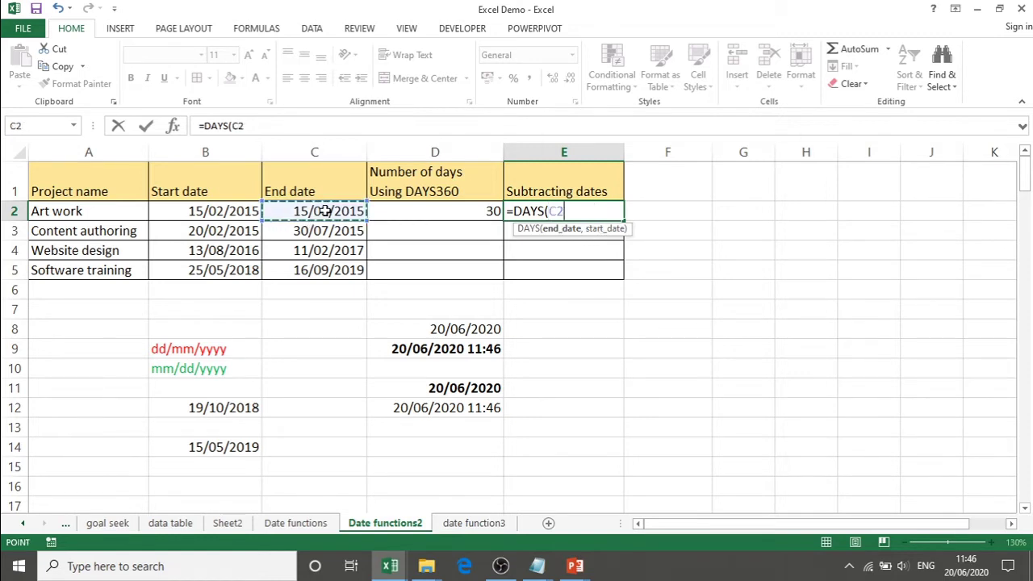
{"action": "type", "text": ","}
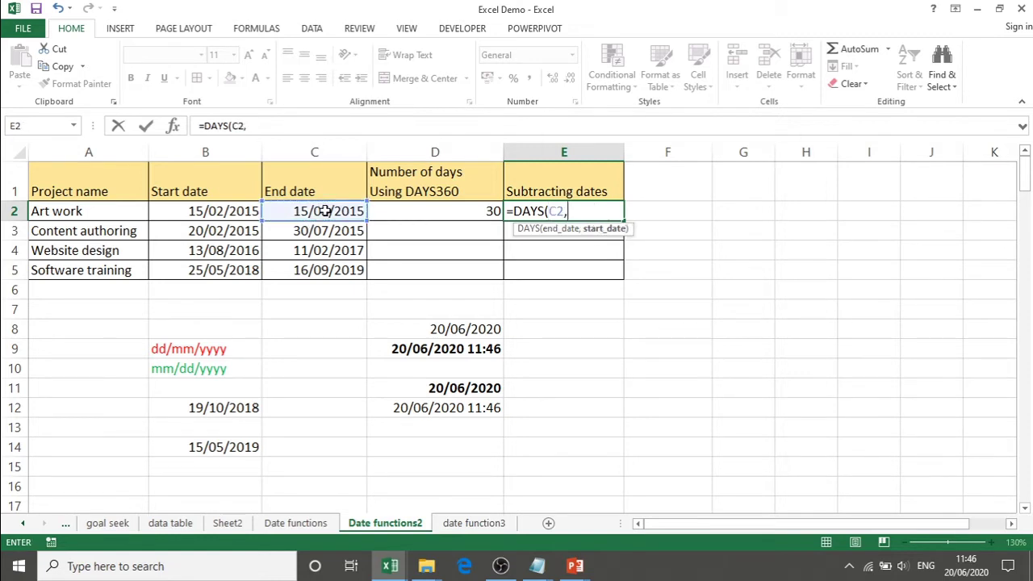
{"action": "left_click", "coordinate": [322, 211]}
{"action": "key", "text": "Left"}
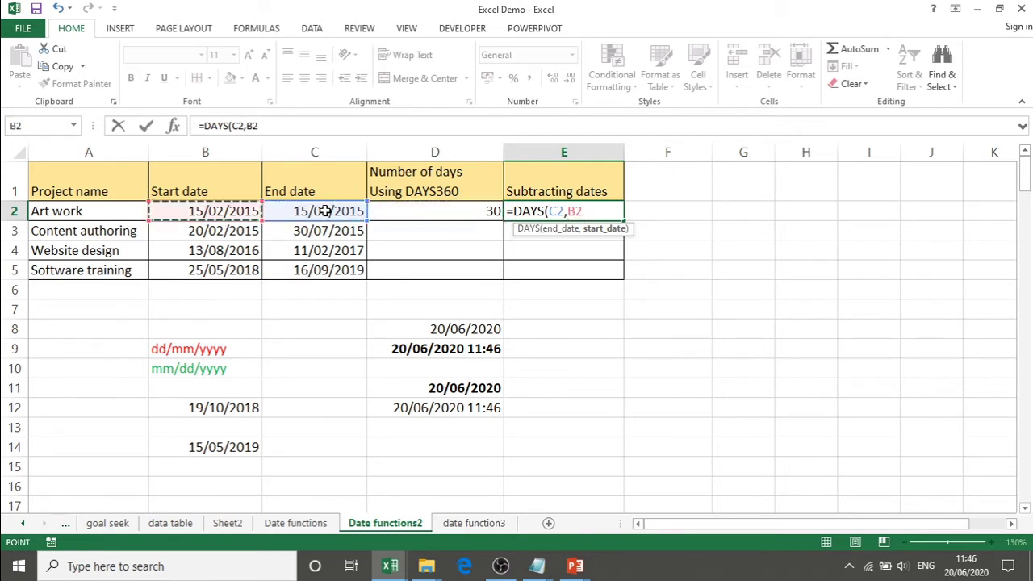
{"action": "type", "text": ")"}
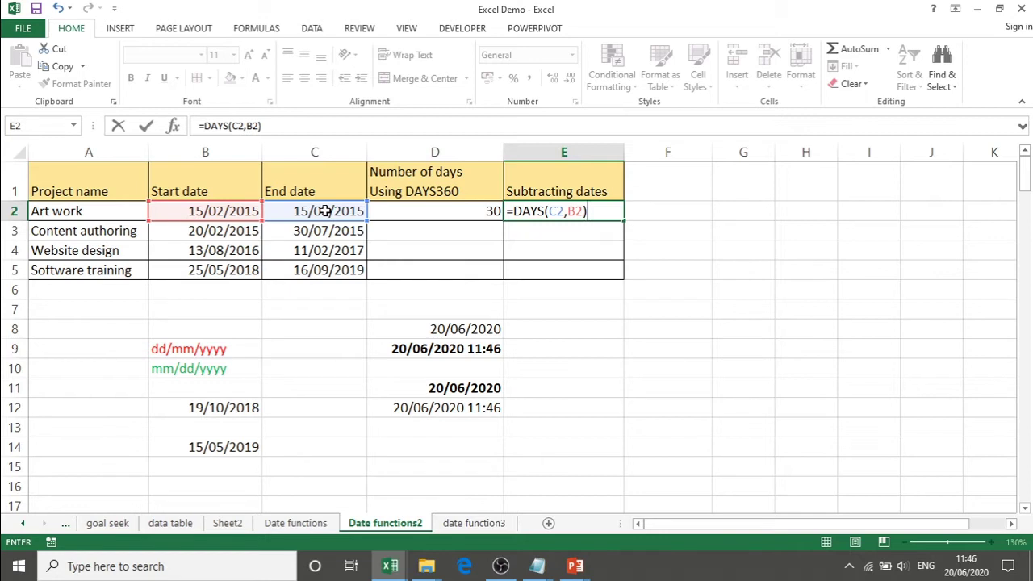
{"action": "key", "text": "Return"}
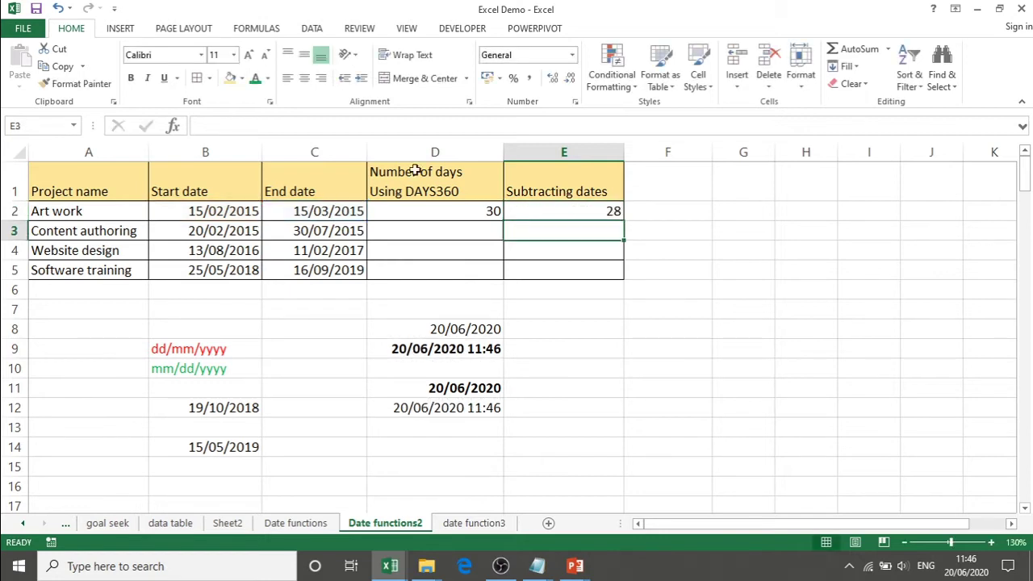
- Check the Art work duration formulas in D2 and E2, and copy both down through row 5 for the remaining projects
{"action": "left_click", "coordinate": [525, 211]}
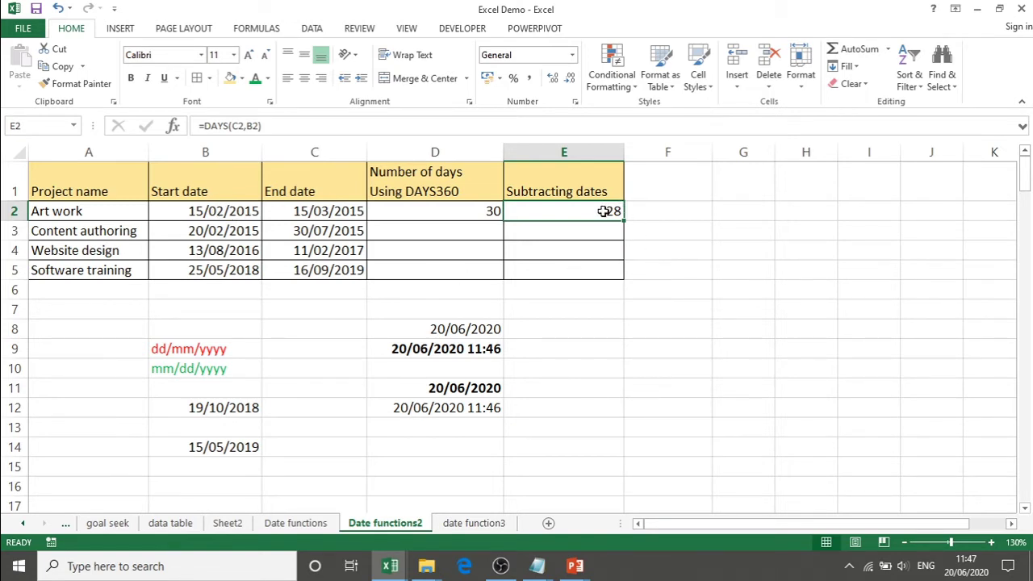
{"action": "left_click", "coordinate": [444, 211]}
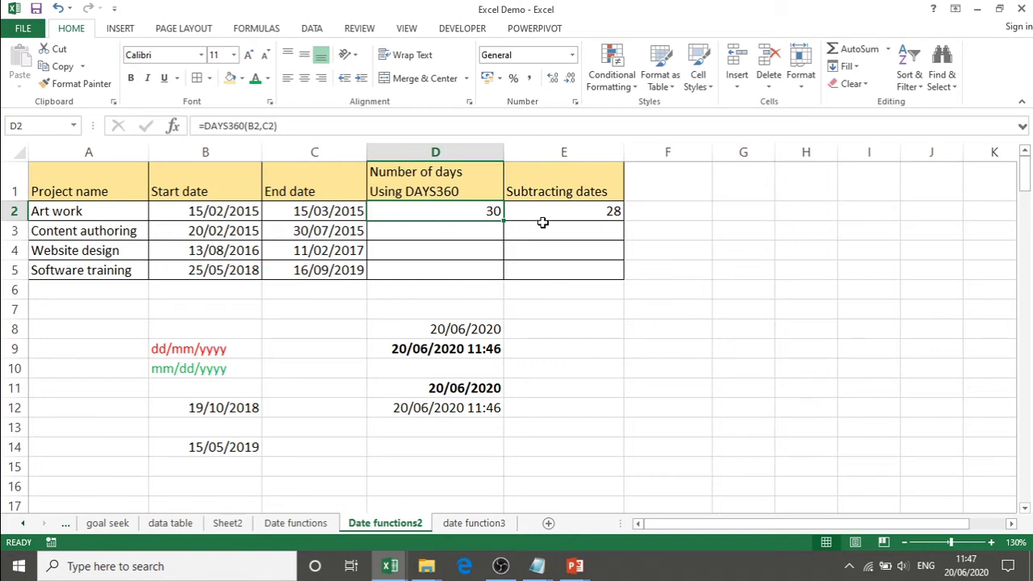
{"action": "double_click", "coordinate": [598, 211]}
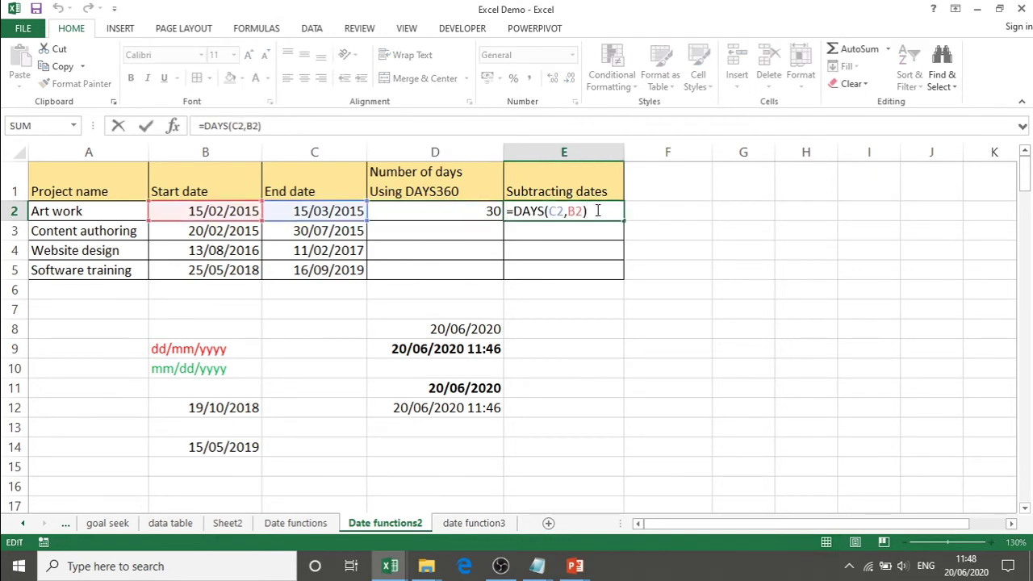
{"action": "key", "text": "Return"}
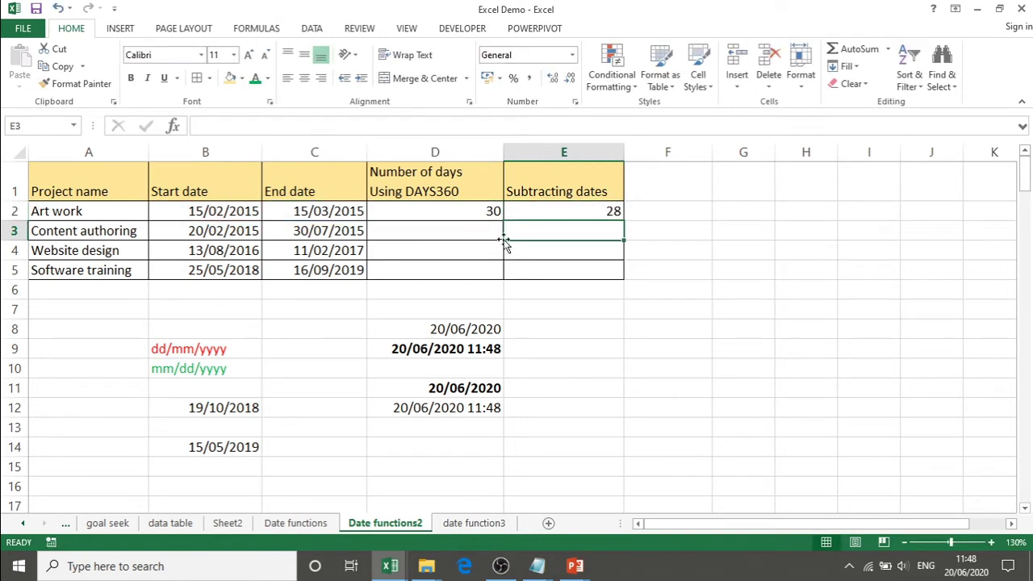
{"action": "left_click", "coordinate": [449, 211]}
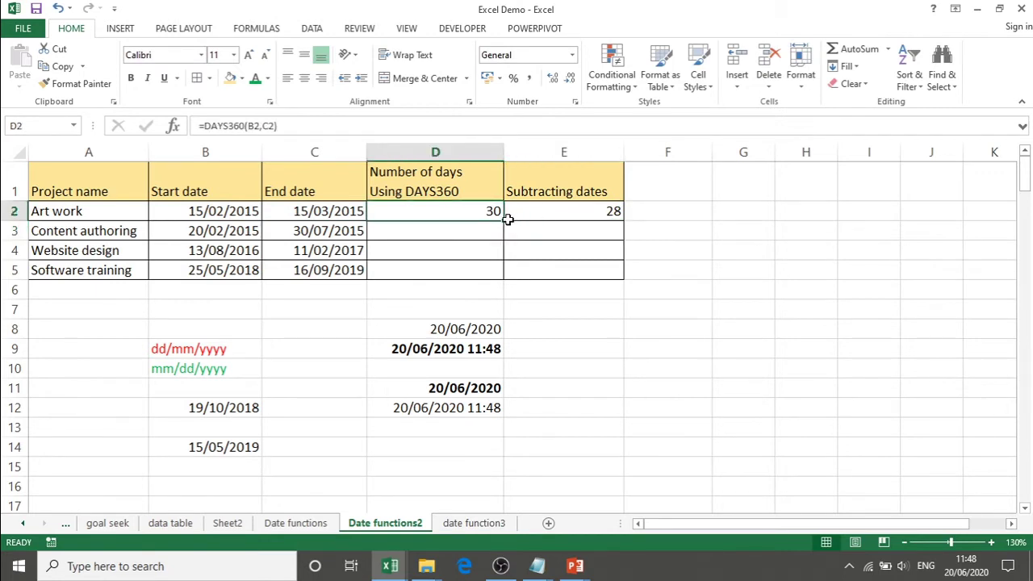
{"action": "left_click_drag", "start_coordinate": [505, 220], "coordinate": [505, 278]}
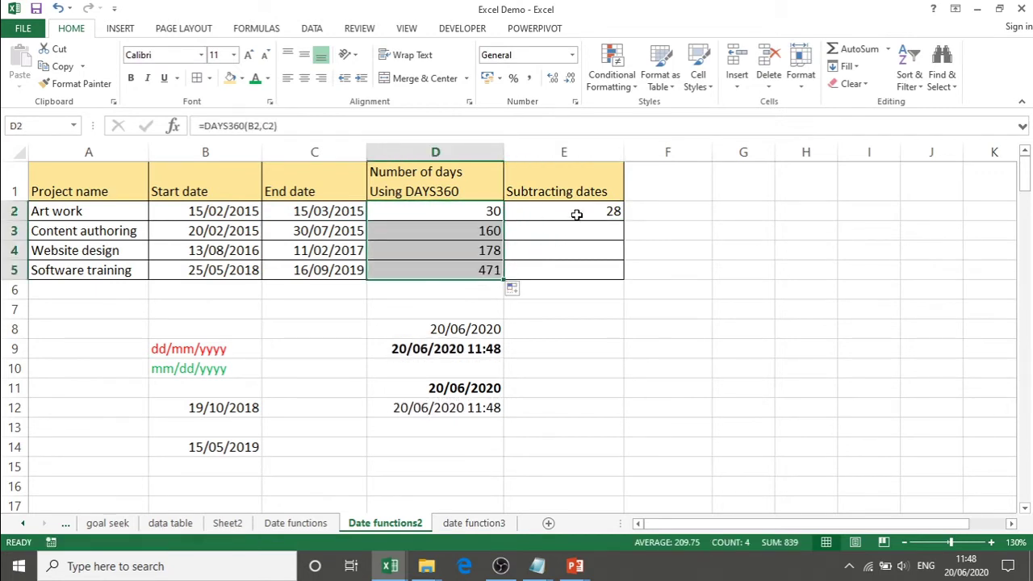
{"action": "left_click", "coordinate": [581, 212]}
{"action": "left_click_drag", "start_coordinate": [624, 220], "coordinate": [625, 279]}
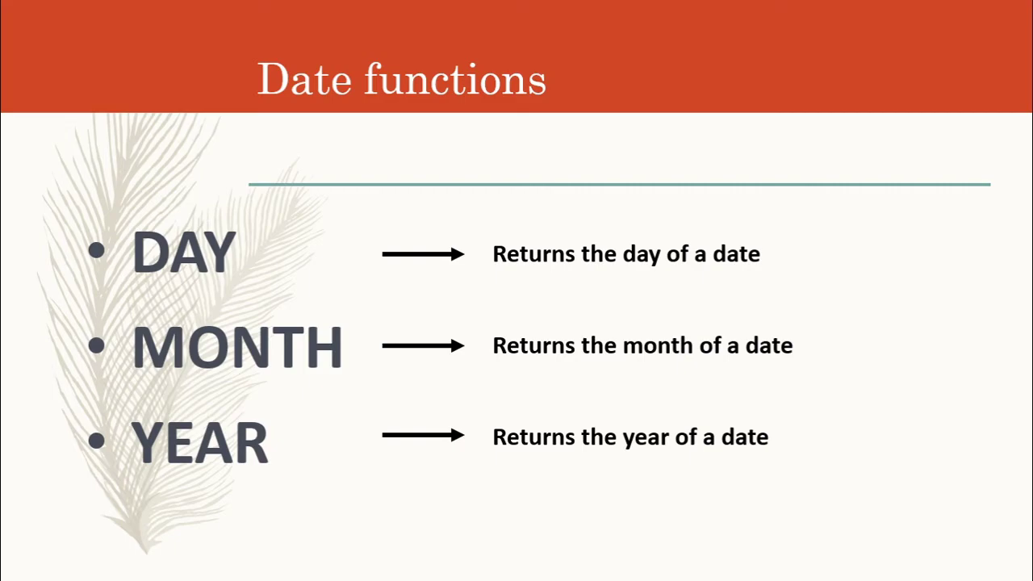
- Switch from the slides to Excel and enter =DAY(B18) in C18 to extract the day of the Art work start date
{"action": "key", "text": "alt+Tab"}
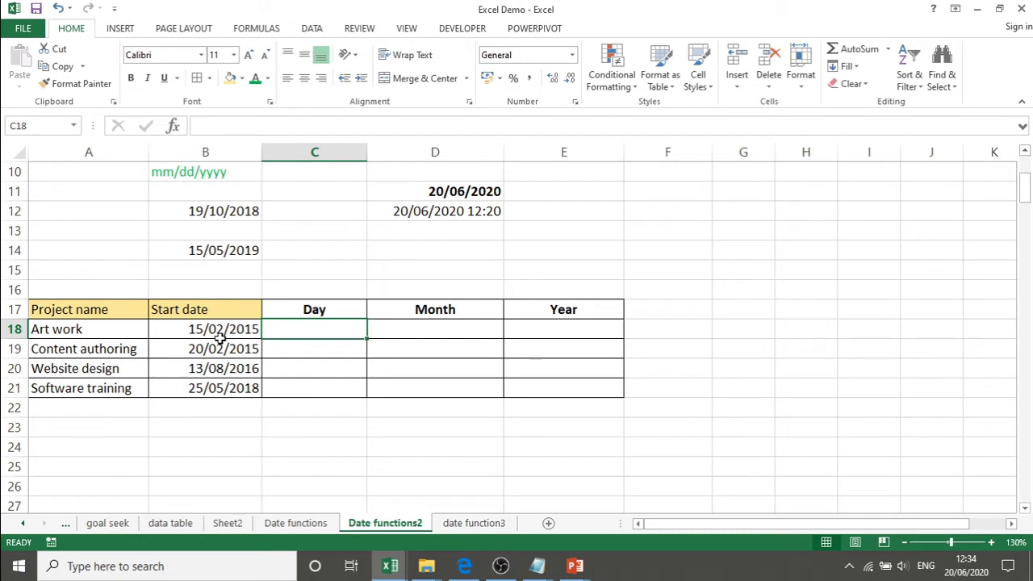
{"action": "type", "text": "-"}
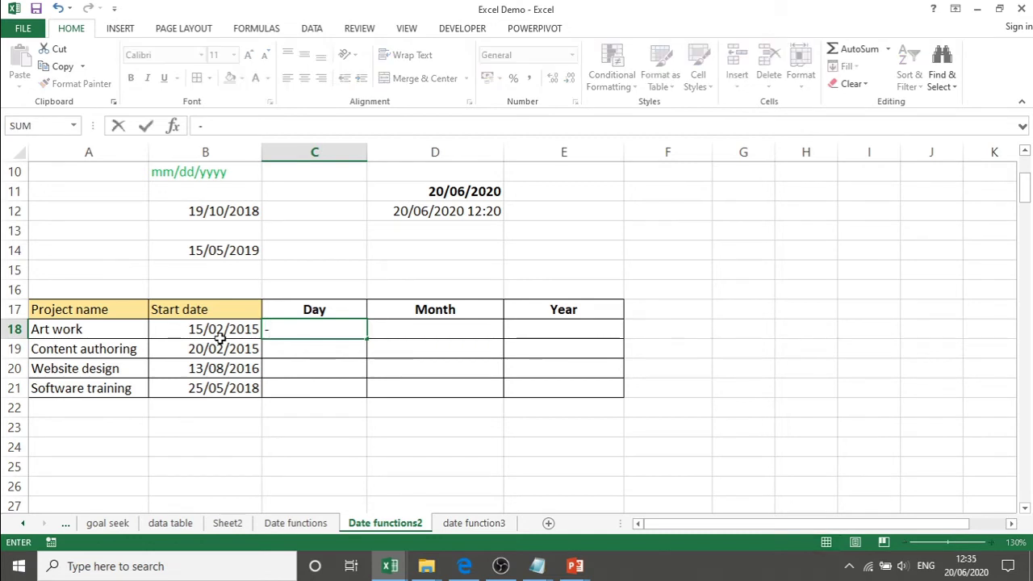
{"action": "key", "text": "BackSpace"}
{"action": "type", "text": "=day"}
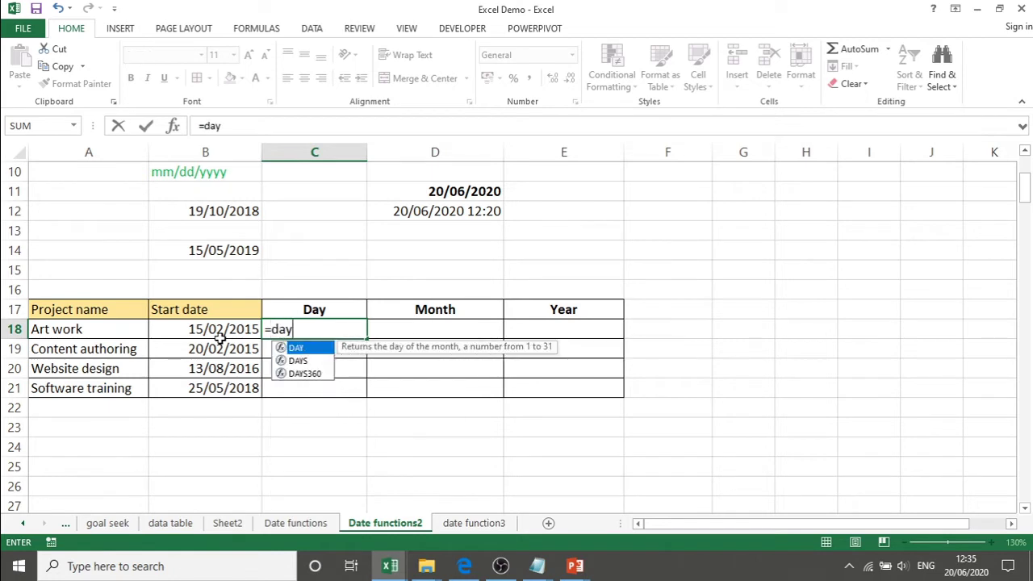
{"action": "key", "text": "Tab"}
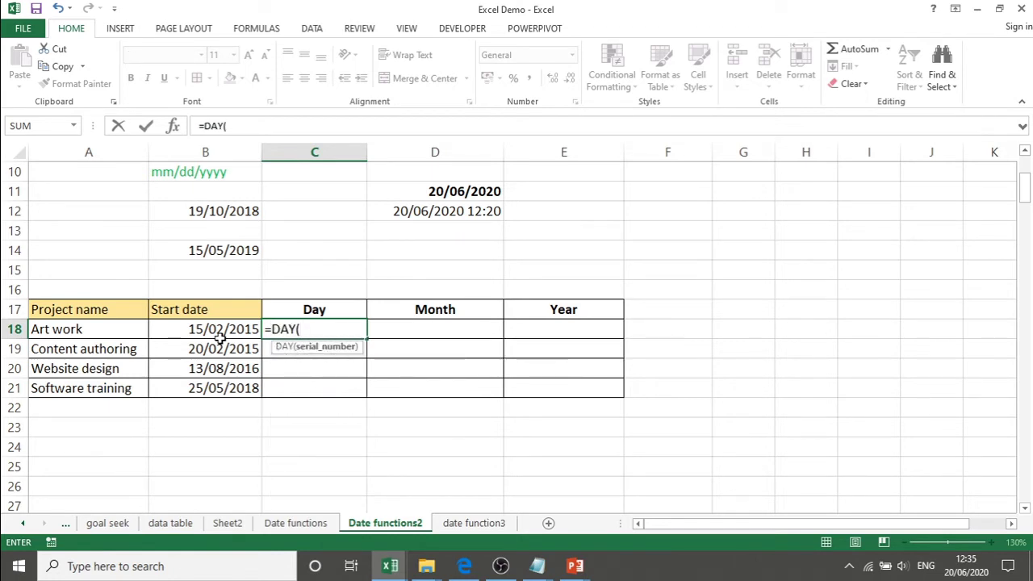
{"action": "left_click", "coordinate": [218, 331]}
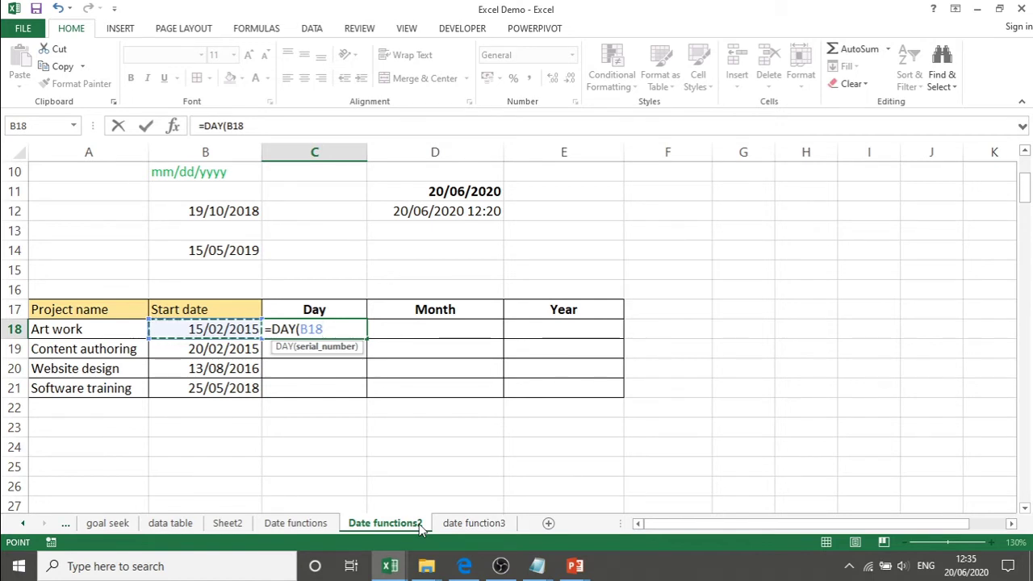
{"action": "type", "text": ")"}
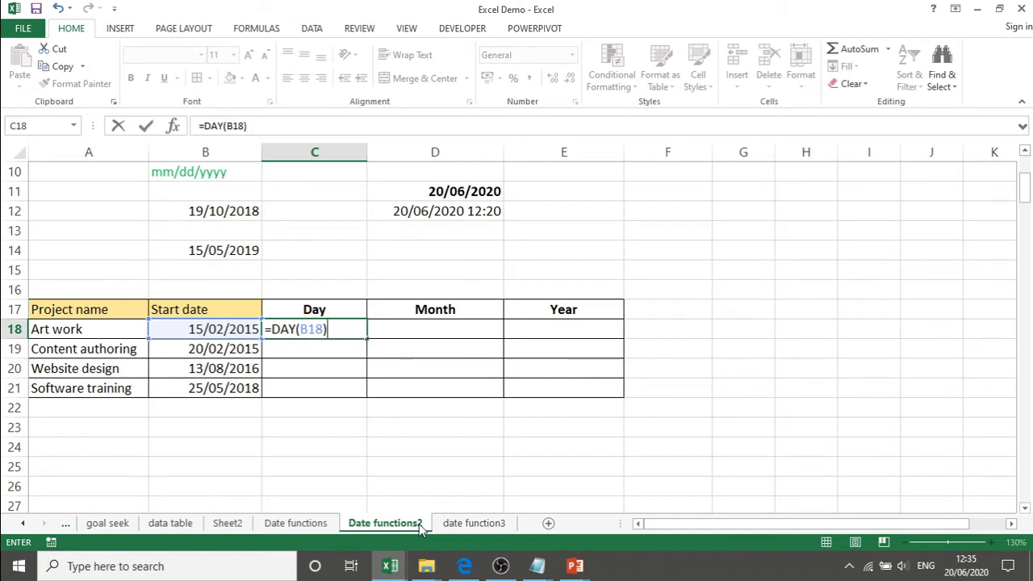
{"action": "key", "text": "Return"}
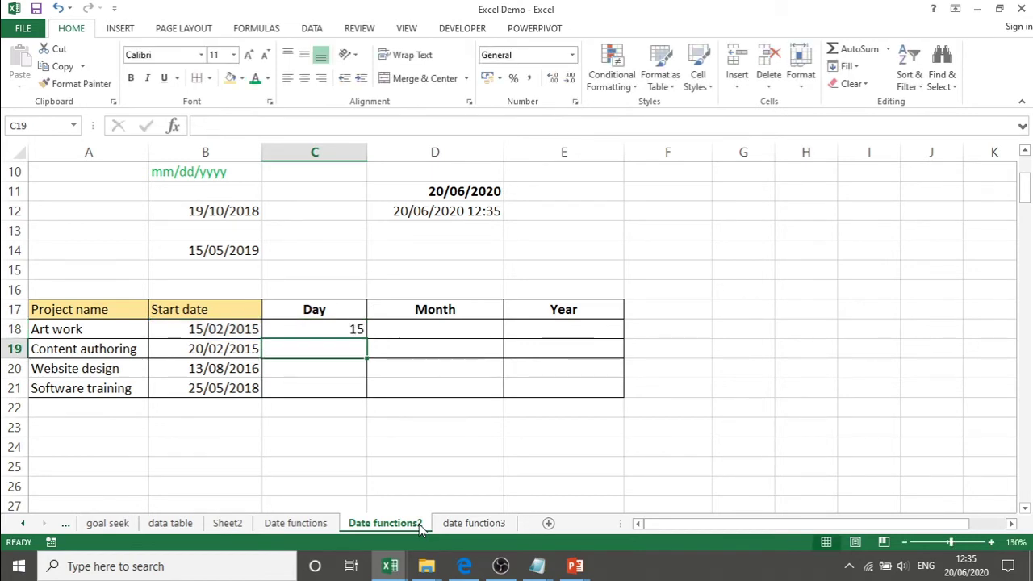
- Enter =MONTH(B18) in D18 to extract the month of the Art work project's start date
{"action": "key", "text": "Up"}
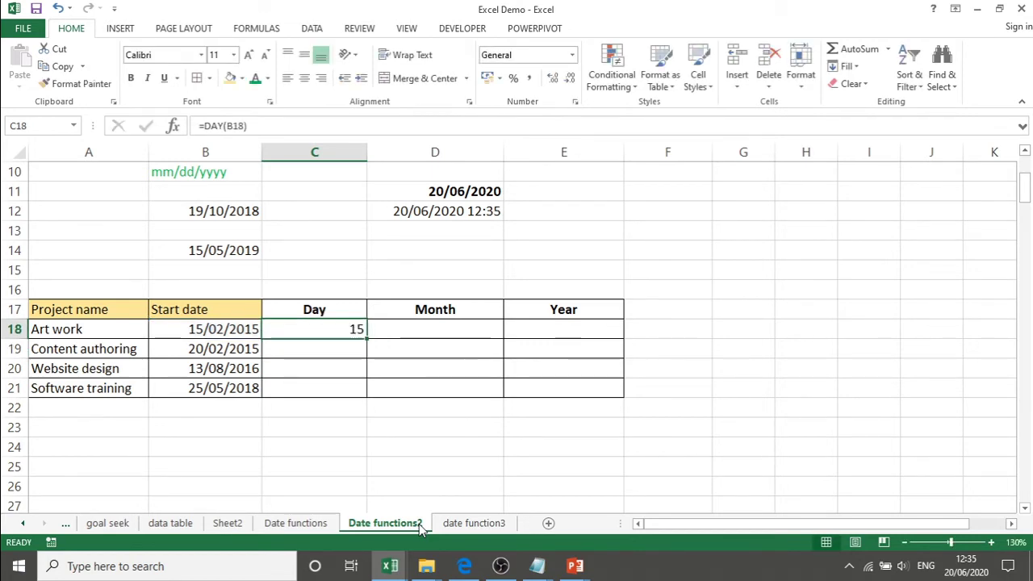
{"action": "key", "text": "Right"}
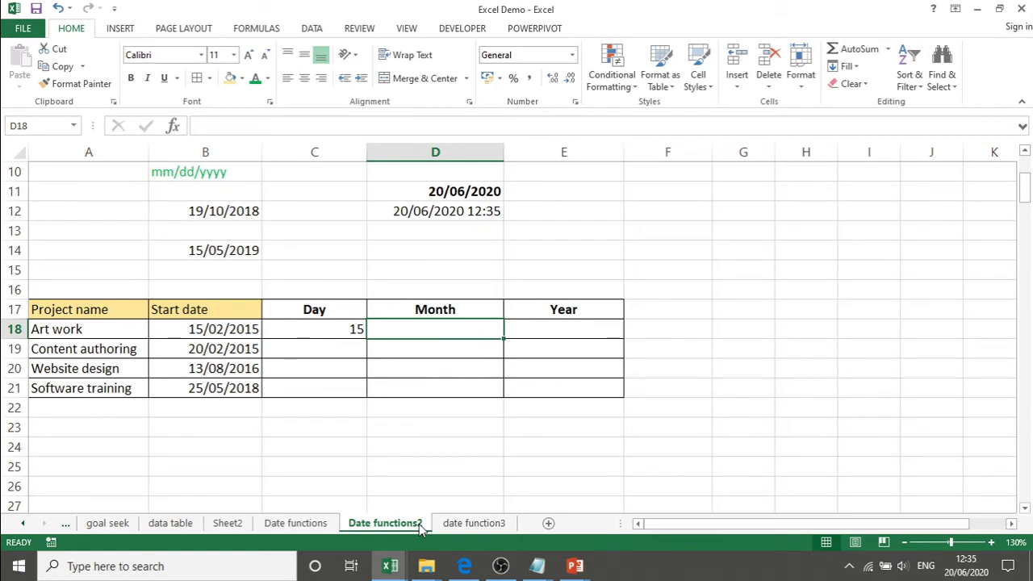
{"action": "type", "text": "="}
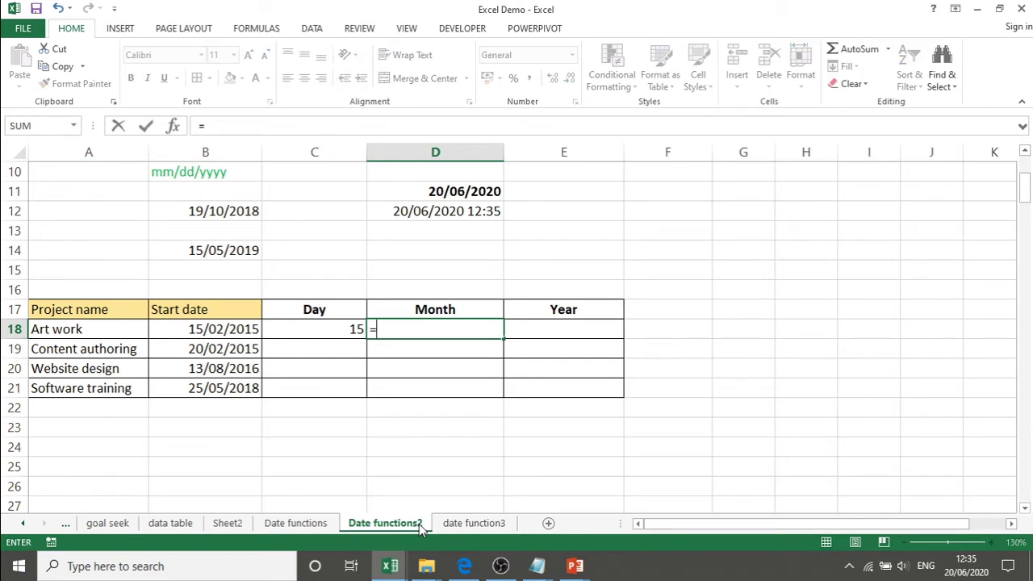
{"action": "type", "text": "m"}
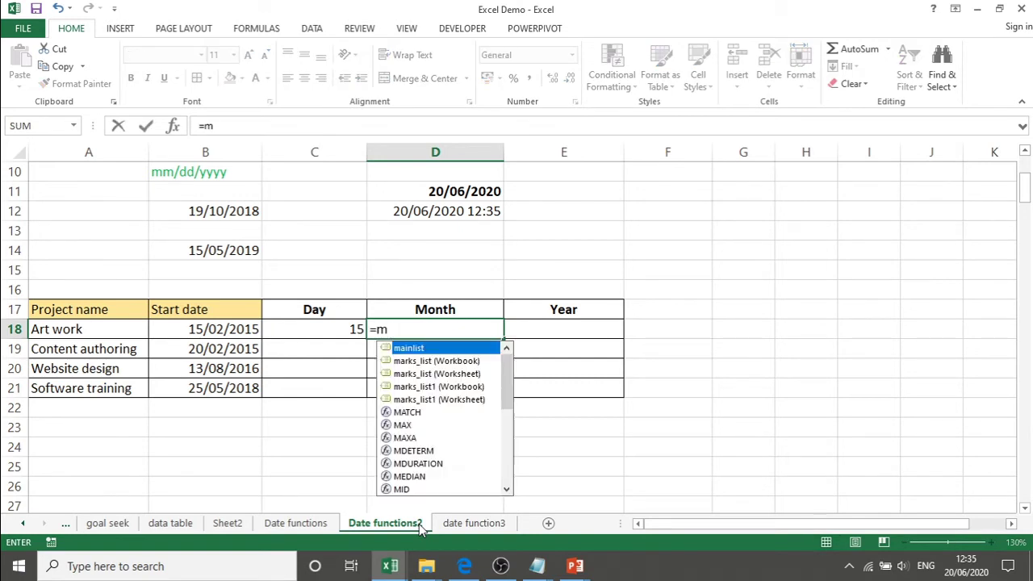
{"action": "type", "text": "o"}
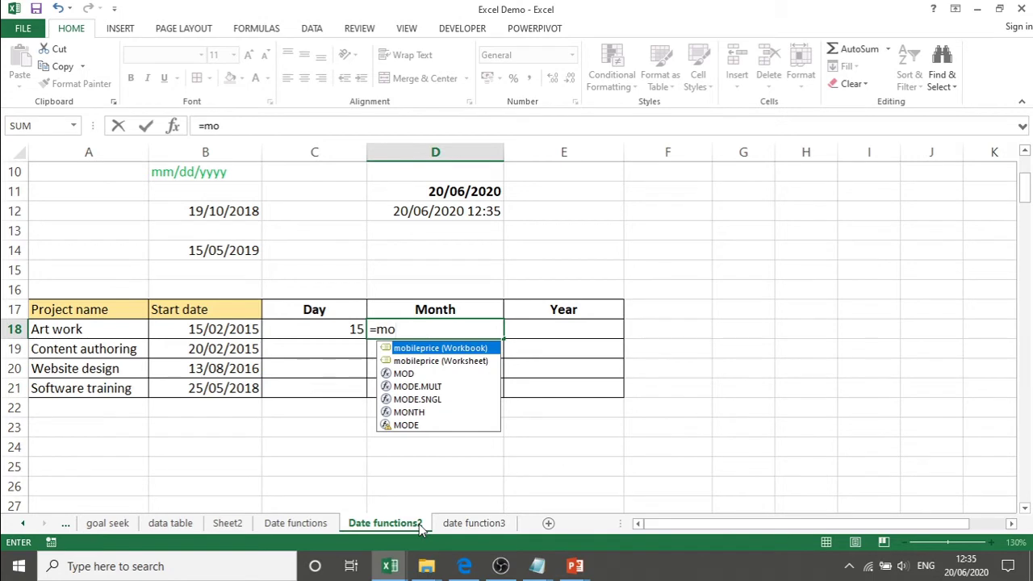
{"action": "type", "text": "n"}
{"action": "key", "text": "Tab"}
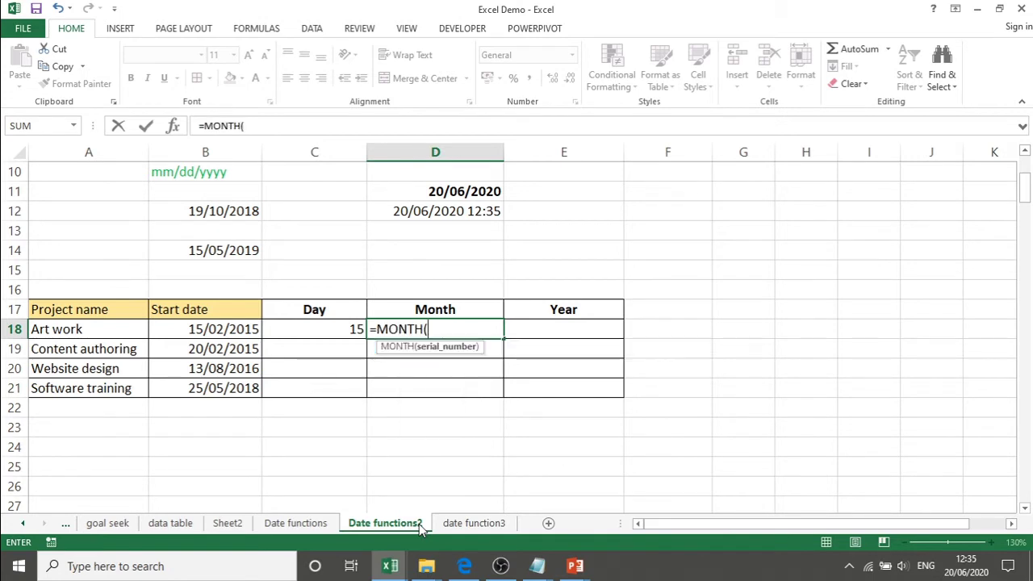
{"action": "key", "text": "Left"}
{"action": "key", "text": "Left"}
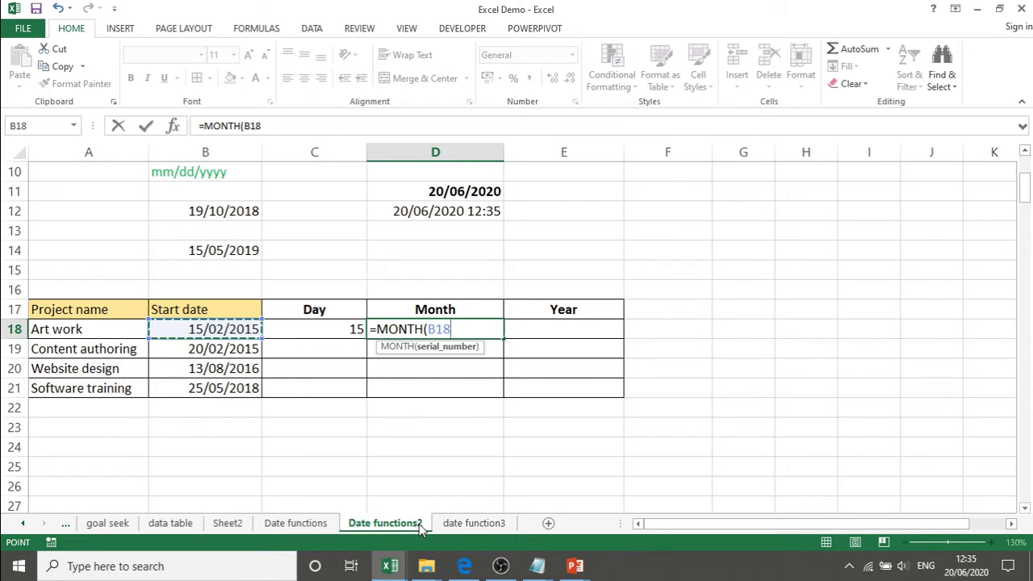
{"action": "type", "text": ")"}
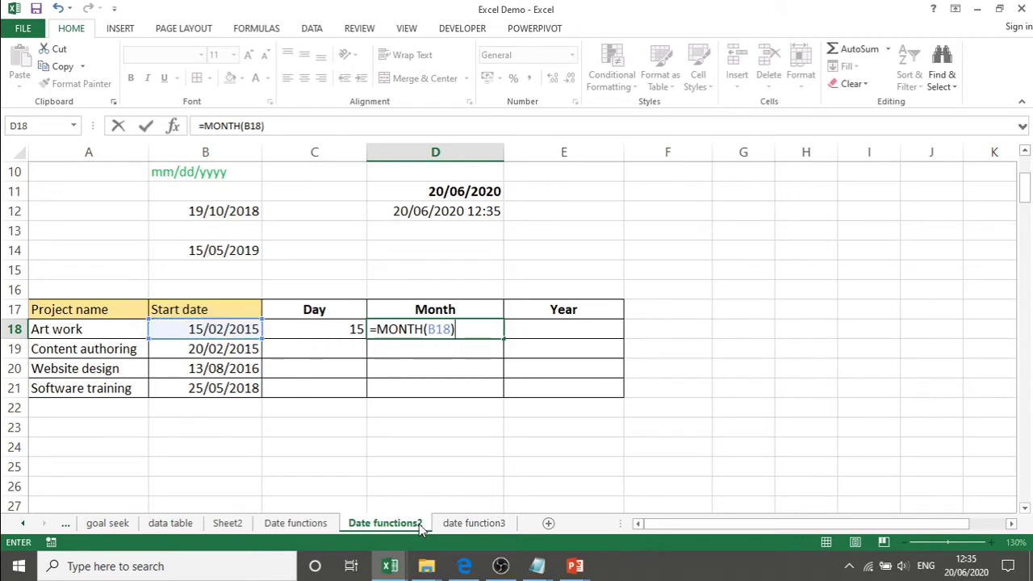
{"action": "key", "text": "Return"}
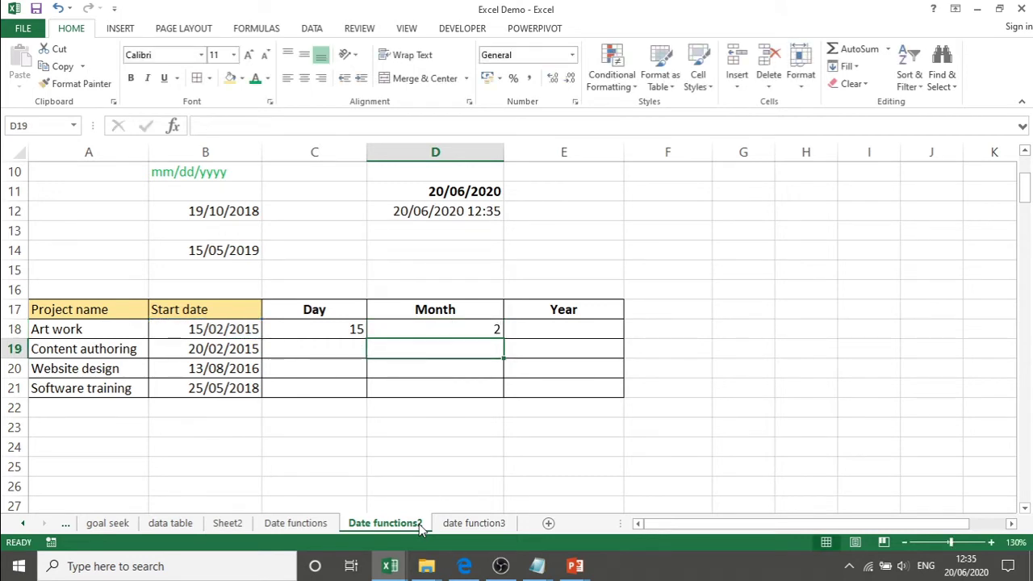
- Enter =YEAR(B18) in E18 to extract the year of the Art work project's start date
{"action": "key", "text": "Up"}
{"action": "key", "text": "Right"}
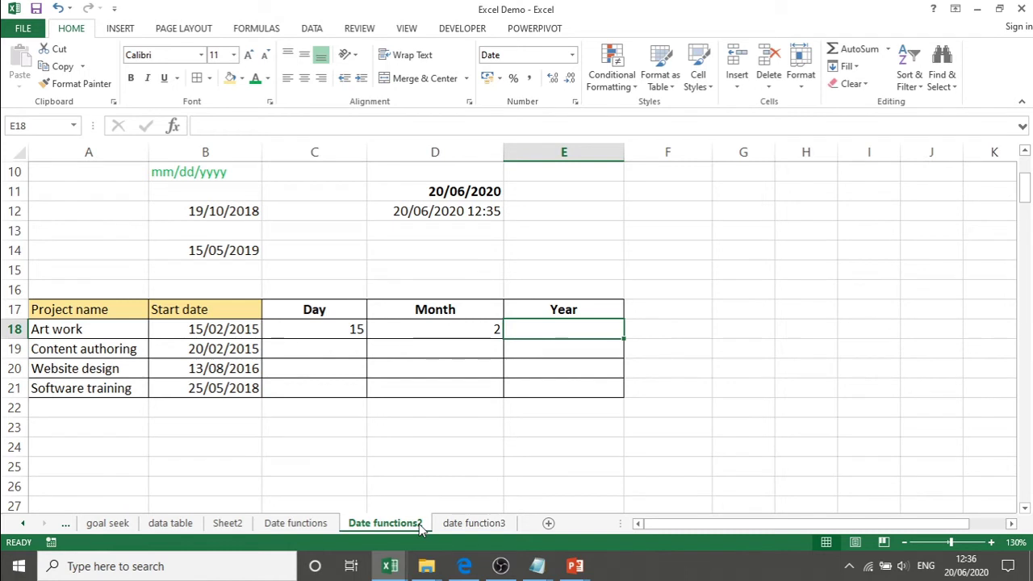
{"action": "left_click", "coordinate": [534, 327]}
{"action": "type", "text": "="}
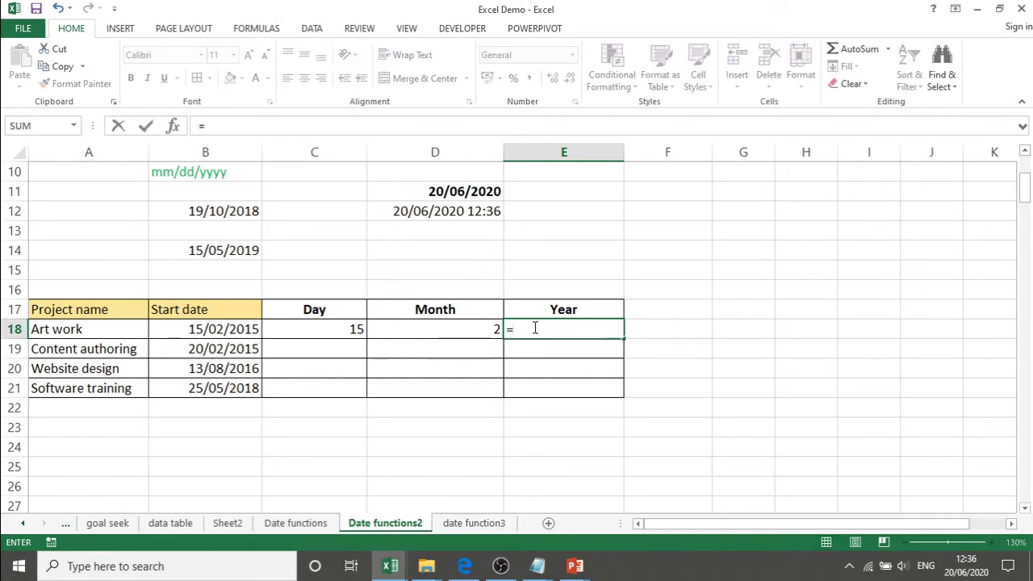
{"action": "type", "text": "ye"}
{"action": "key", "text": "Tab"}
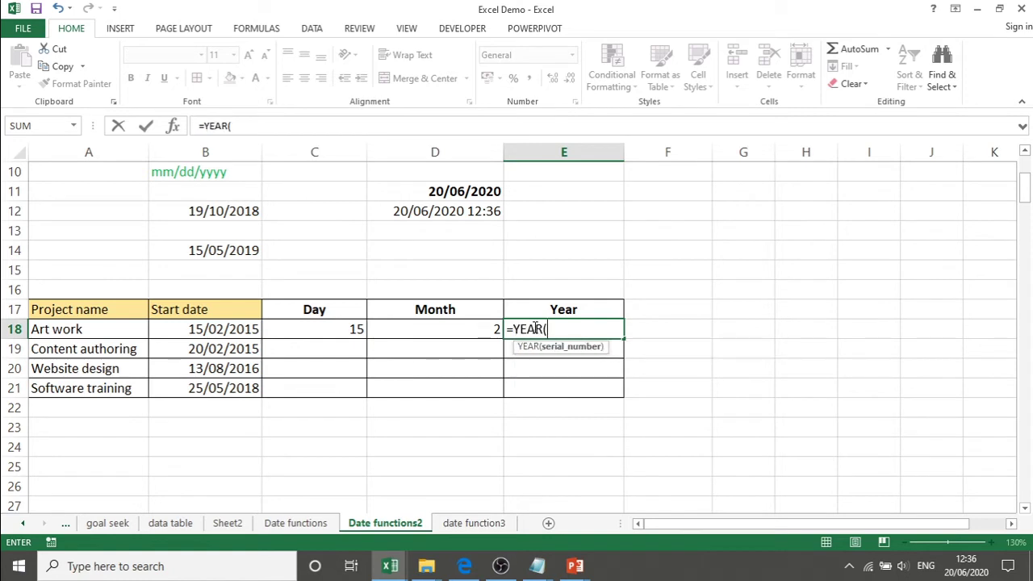
{"action": "left_click", "coordinate": [215, 328]}
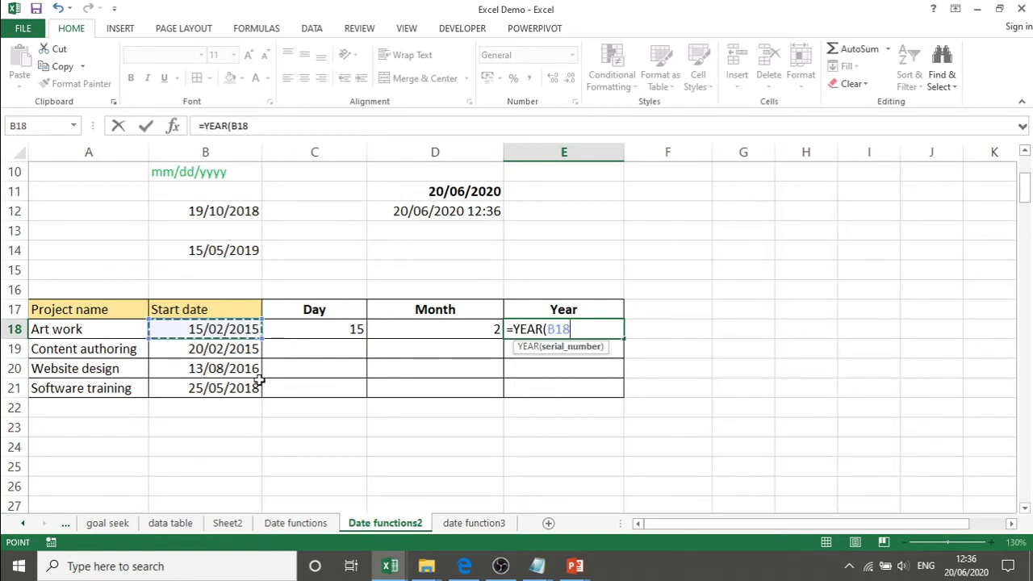
{"action": "type", "text": ")"}
{"action": "key", "text": "Return"}
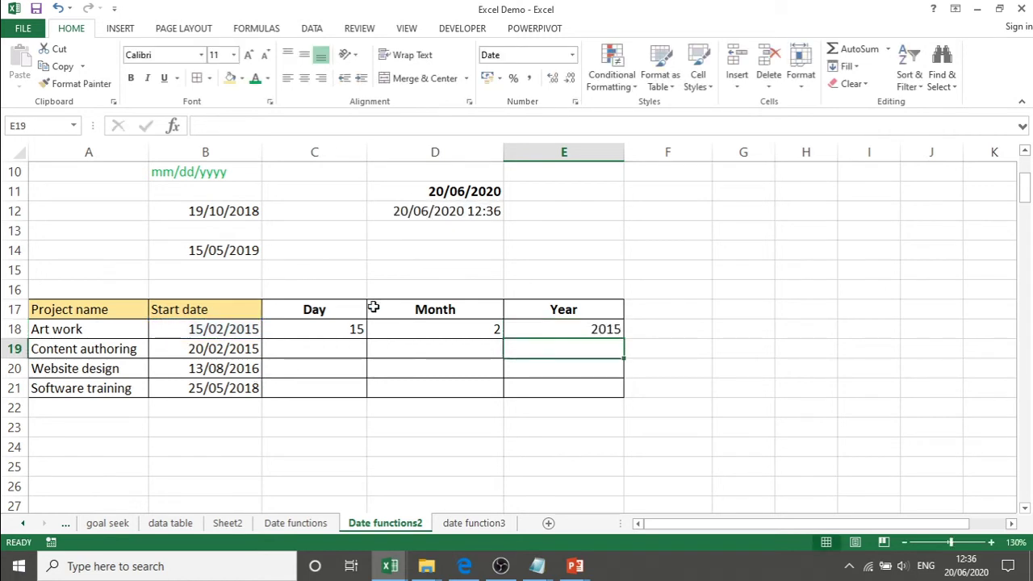
- Check the Art work formulas in C18:E18 and copy the DAY formula from C18 down through row 21
{"action": "left_click", "coordinate": [579, 330]}
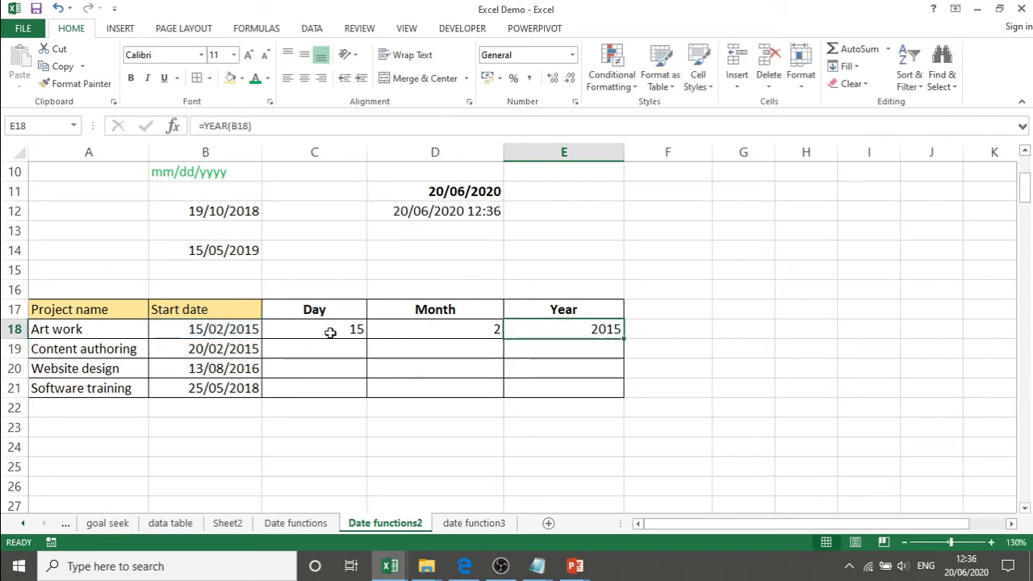
{"action": "left_click", "coordinate": [330, 332]}
{"action": "left_click", "coordinate": [426, 333]}
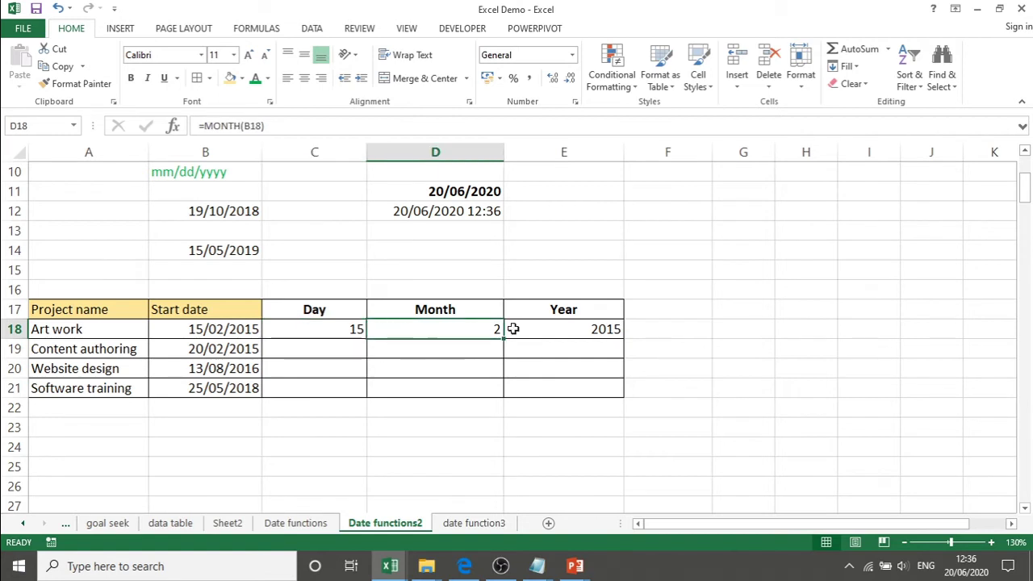
{"action": "left_click", "coordinate": [555, 329]}
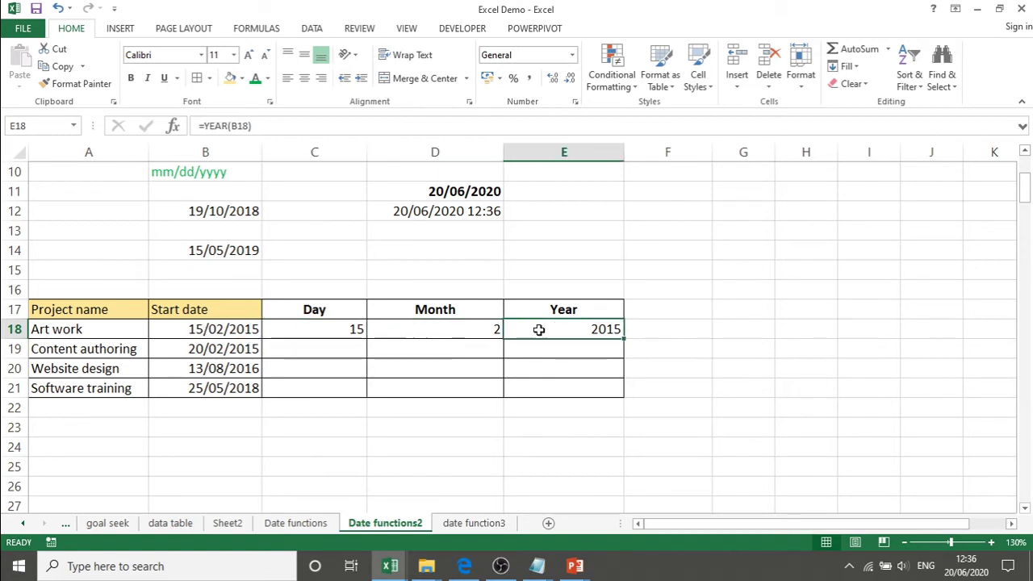
{"action": "left_click_drag", "start_coordinate": [331, 329], "coordinate": [315, 388]}
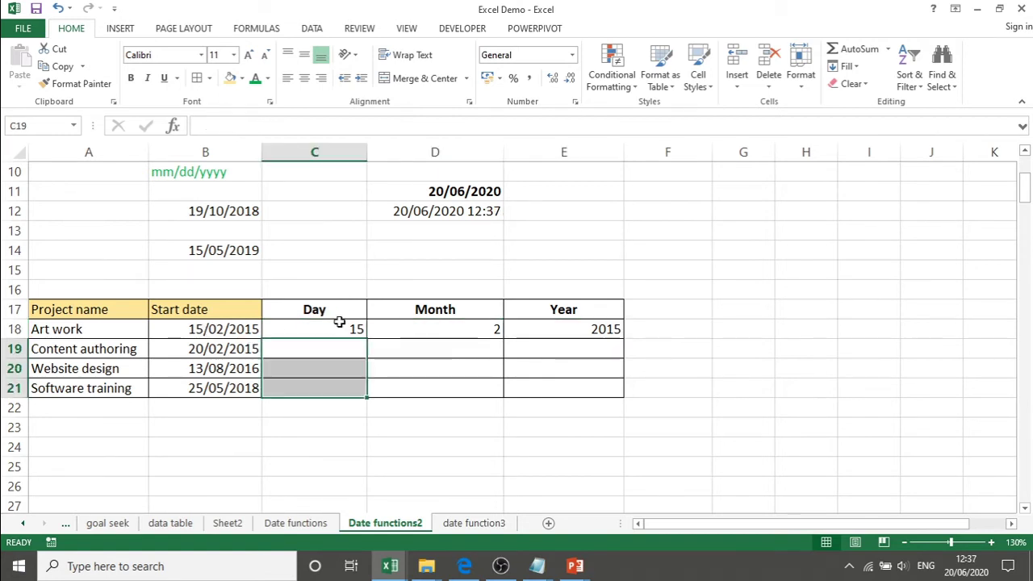
{"action": "left_click", "coordinate": [339, 329]}
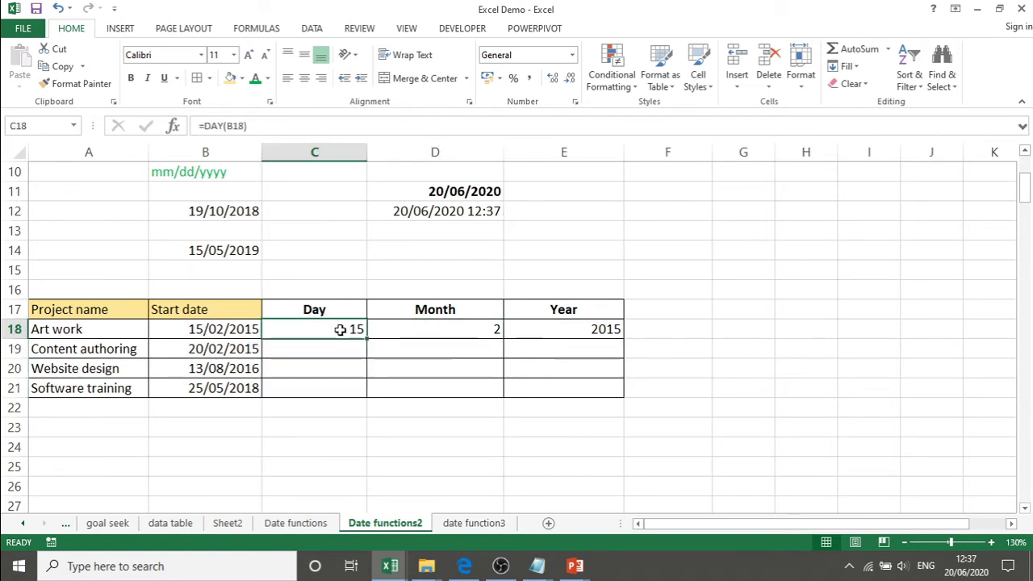
{"action": "left_click_drag", "start_coordinate": [367, 338], "coordinate": [361, 393]}
- Copy the MONTH and YEAR formulas from D18 and E18 down through row 21, and recheck the row 18 formulas
{"action": "left_click", "coordinate": [426, 328]}
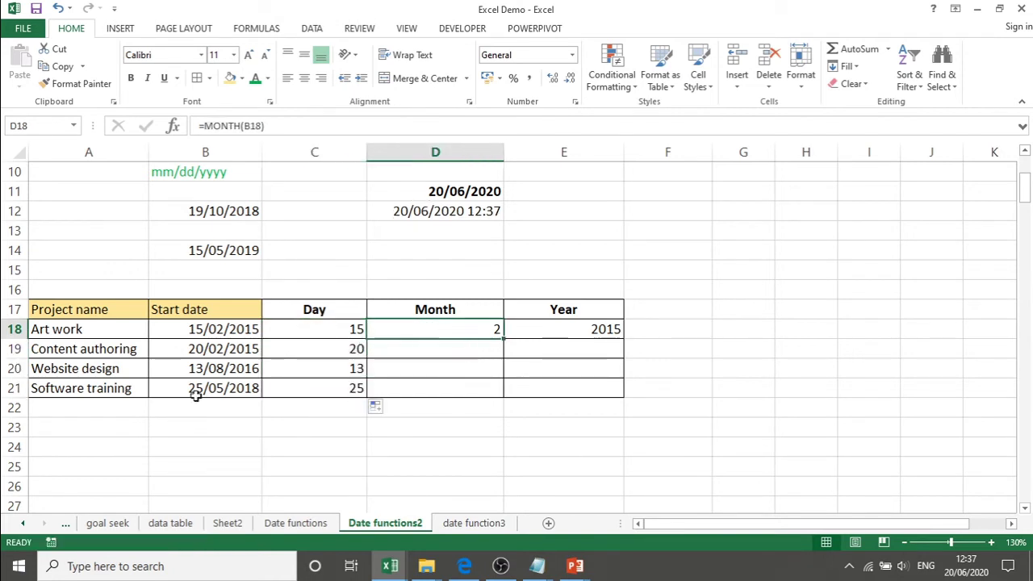
{"action": "left_click_drag", "start_coordinate": [504, 338], "coordinate": [510, 398]}
{"action": "left_click", "coordinate": [601, 329]}
{"action": "left_click_drag", "start_coordinate": [625, 338], "coordinate": [623, 397]}
{"action": "left_click", "coordinate": [557, 338]}
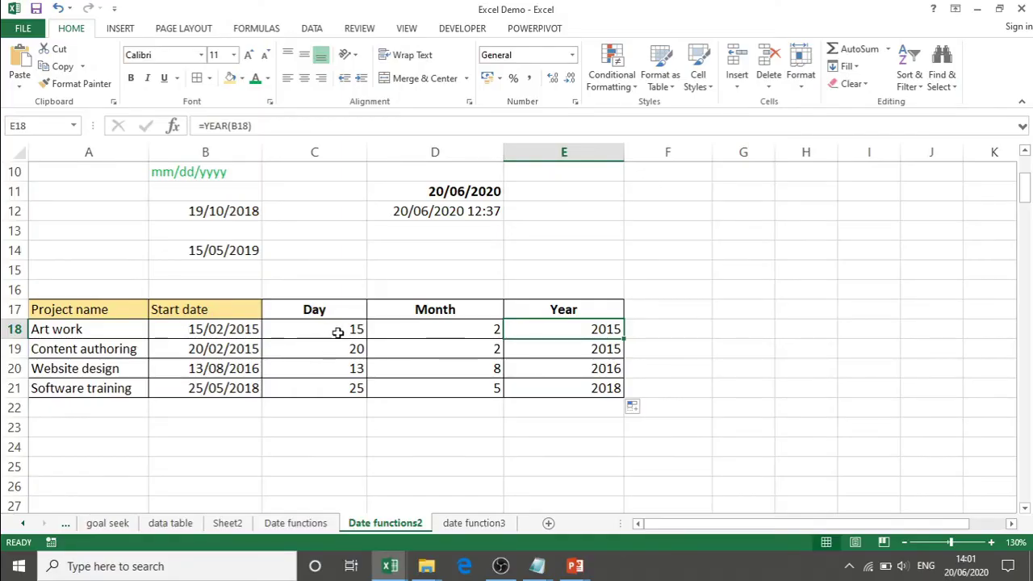
{"action": "left_click", "coordinate": [337, 330]}
{"action": "left_click", "coordinate": [471, 332]}
{"action": "left_click", "coordinate": [561, 338]}
- Enter the heading "date" in G17, beside the project table
{"action": "left_click", "coordinate": [748, 316]}
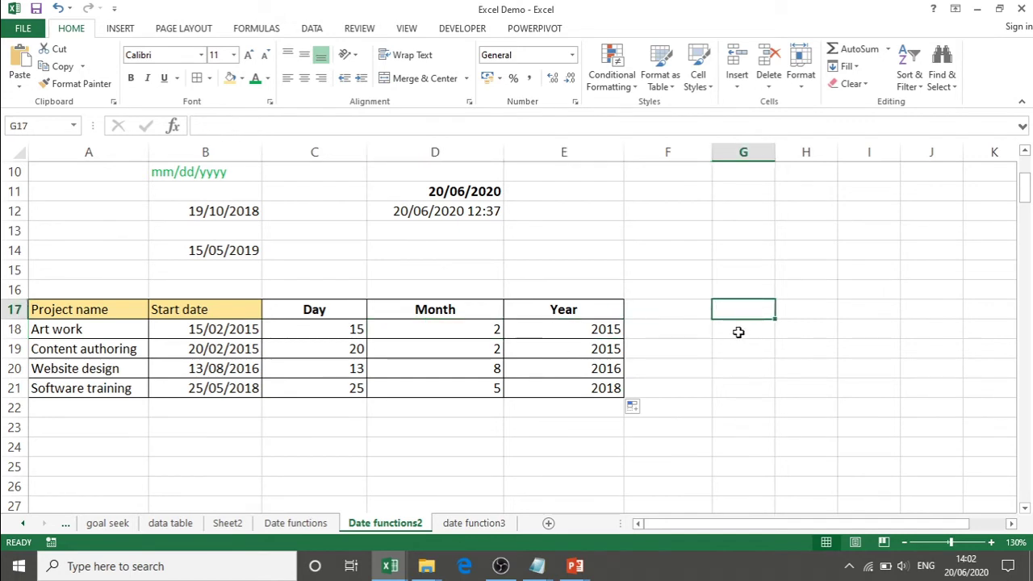
{"action": "type", "text": "da"}
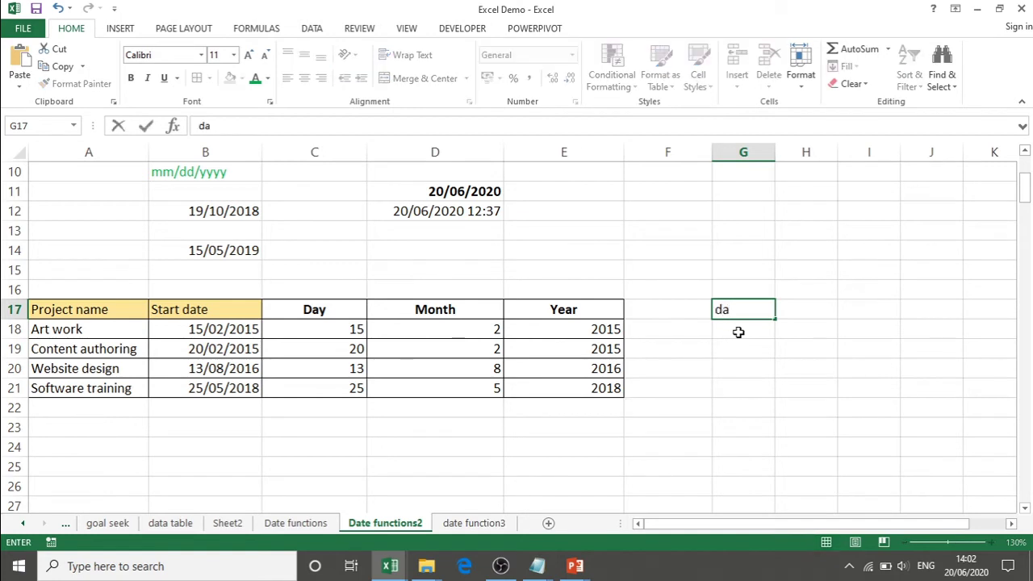
{"action": "type", "text": "te"}
{"action": "key", "text": "Return"}
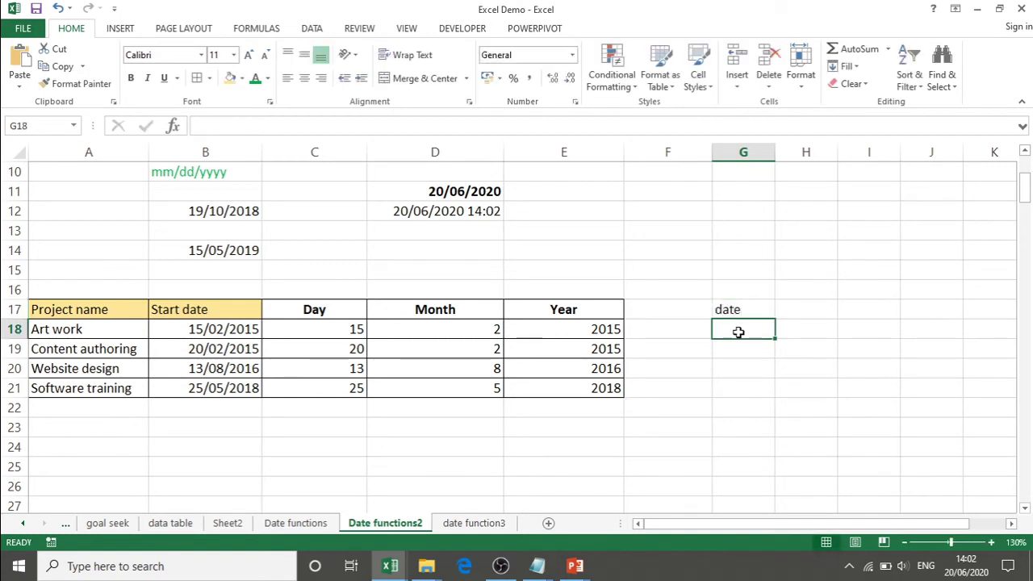
- Rebuild the Art work start date in G18 with =DATE(E18,D18,C18), and widen column G
{"action": "type", "text": "="}
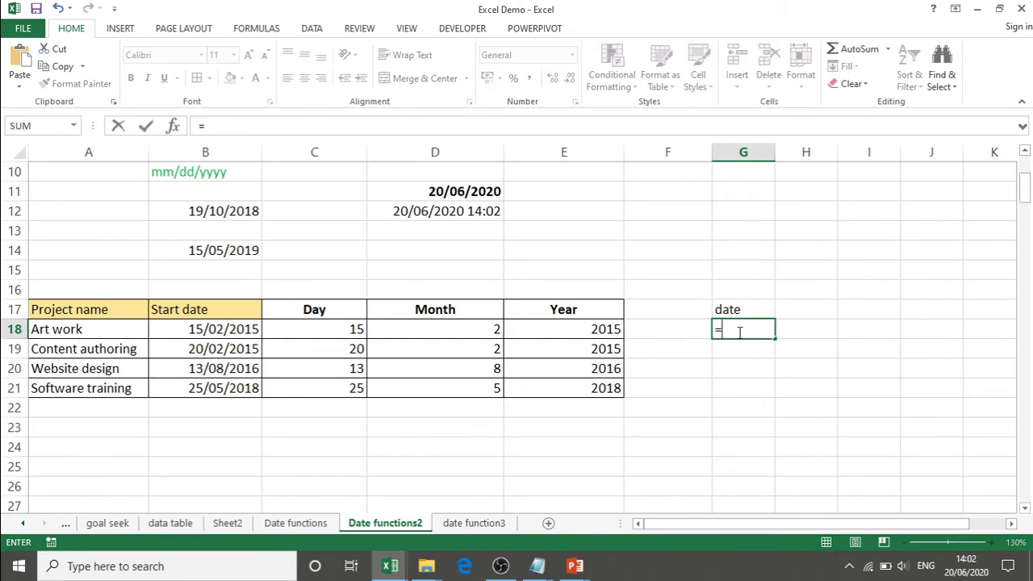
{"action": "type", "text": "date"}
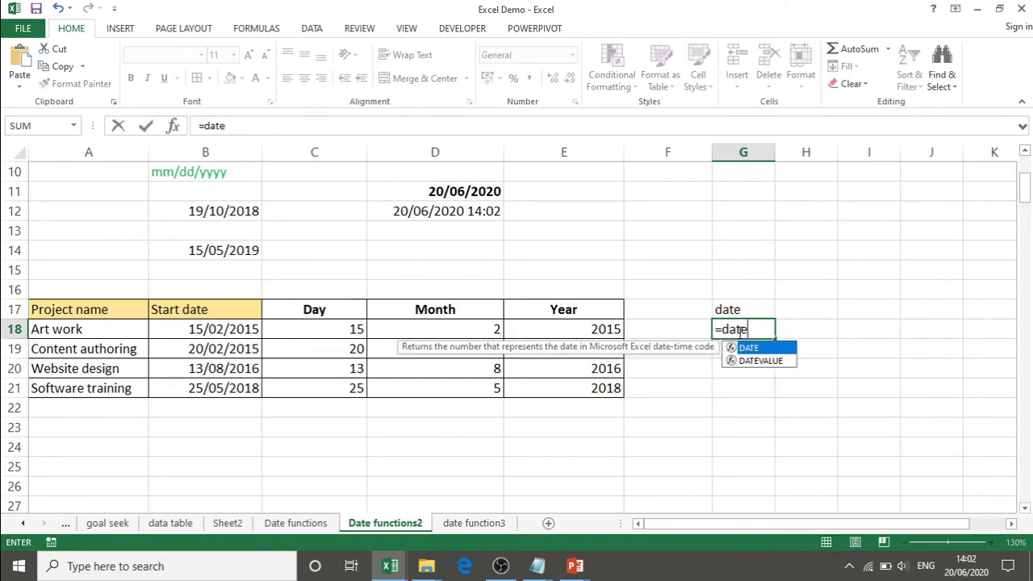
{"action": "key", "text": "Tab"}
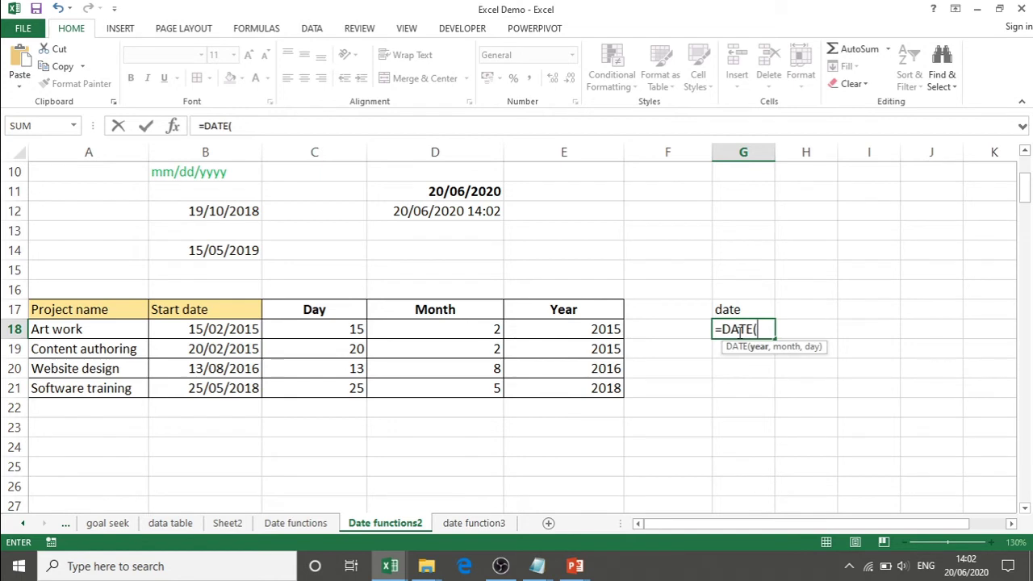
{"action": "left_click", "coordinate": [556, 329]}
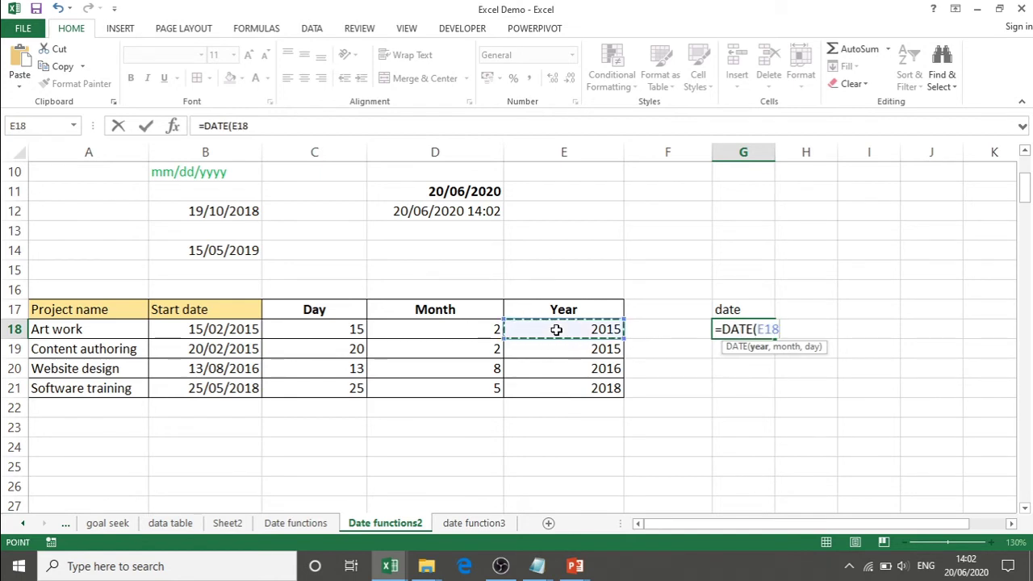
{"action": "type", "text": ","}
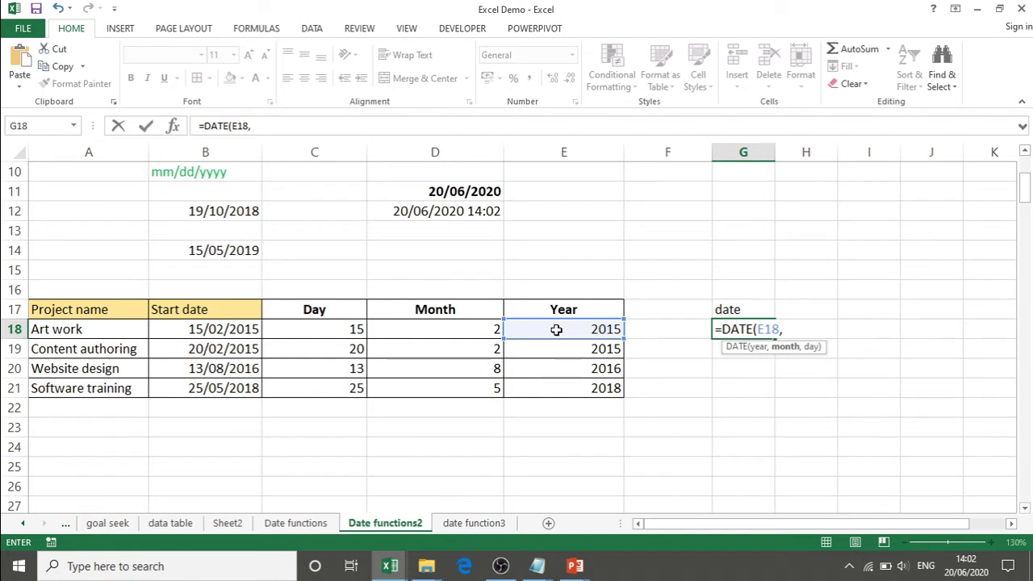
{"action": "left_click", "coordinate": [447, 324]}
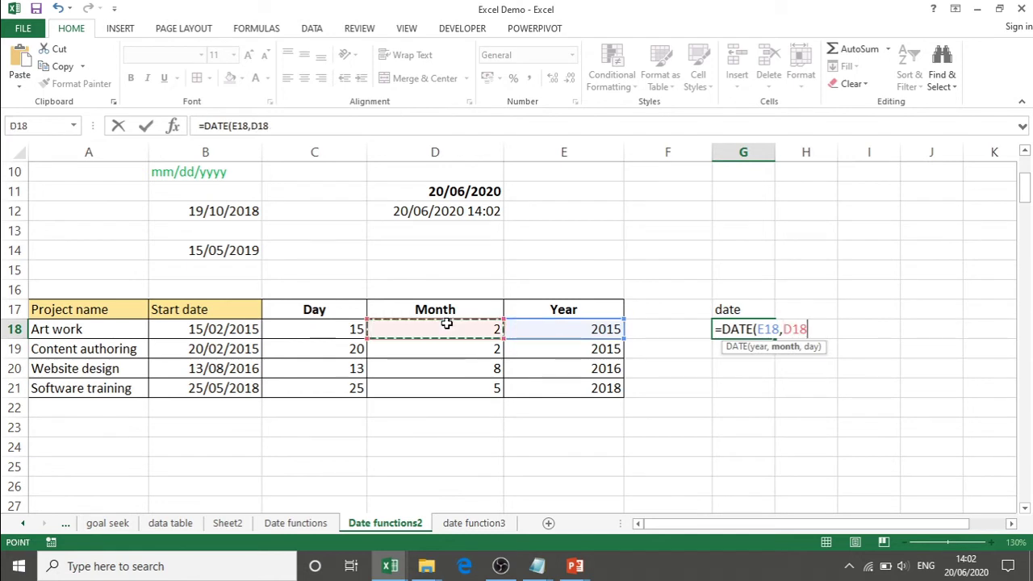
{"action": "type", "text": ","}
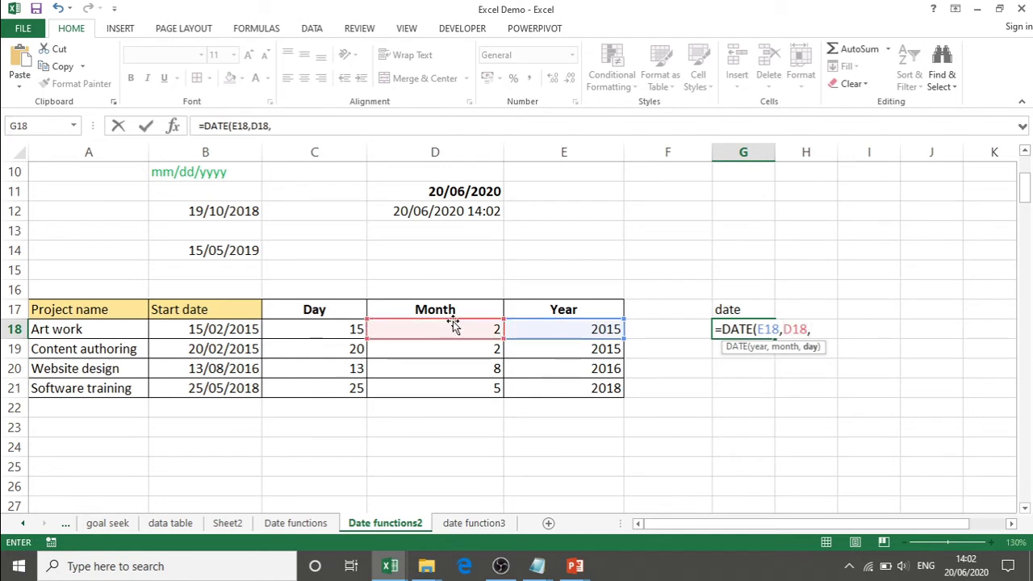
{"action": "left_click", "coordinate": [318, 331]}
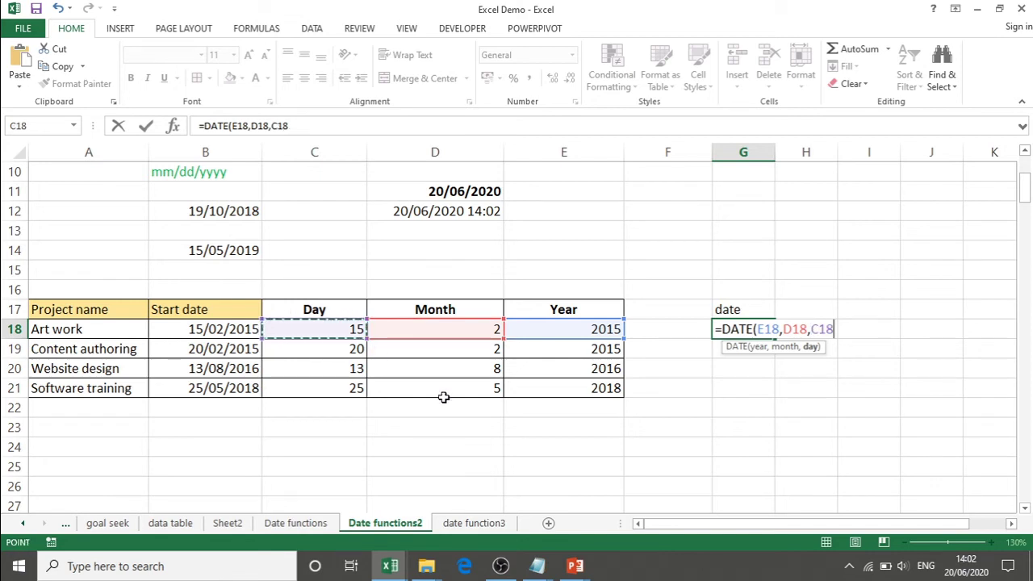
{"action": "type", "text": ")"}
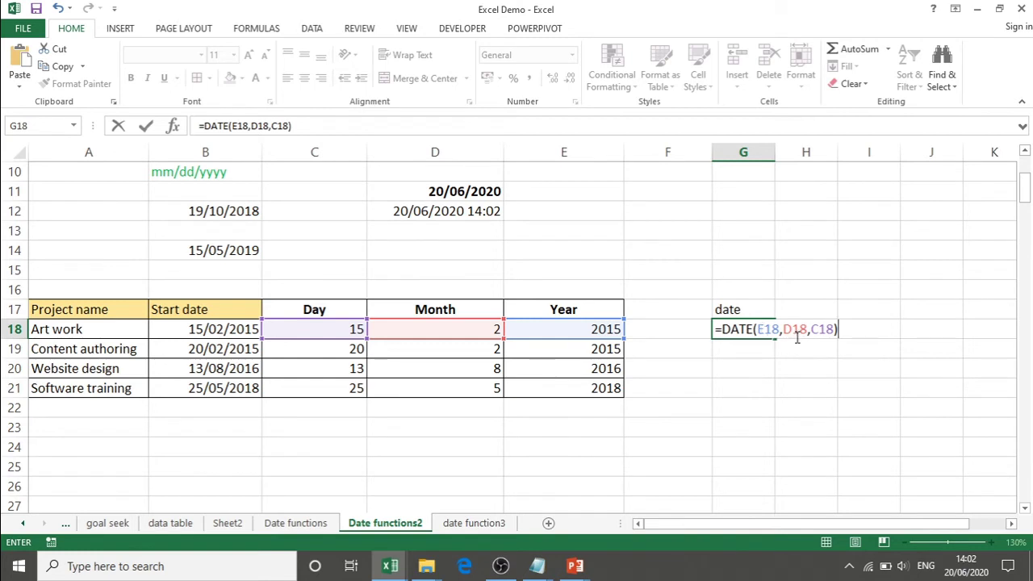
{"action": "key", "text": "Return"}
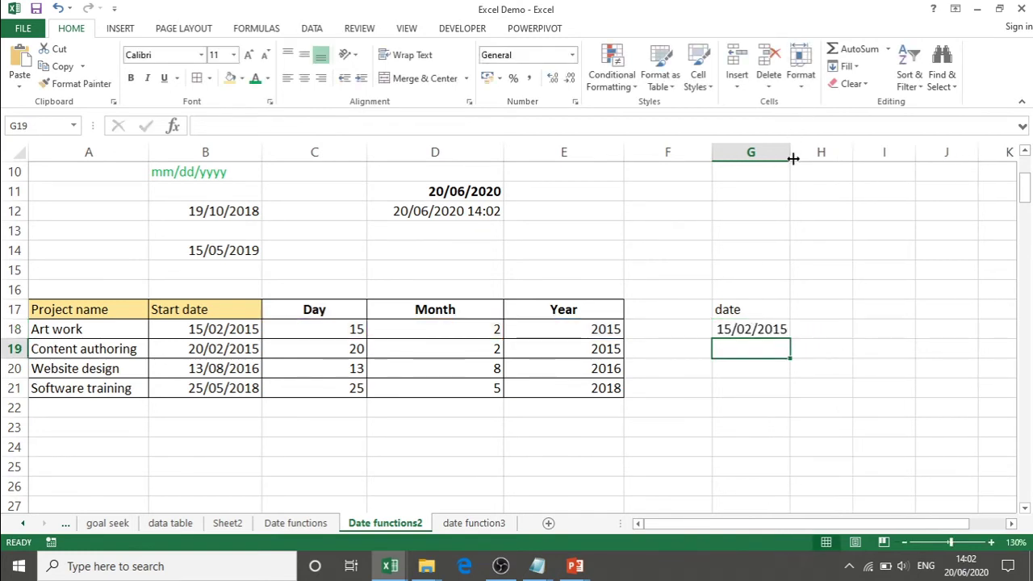
{"action": "left_click_drag", "start_coordinate": [791, 157], "coordinate": [818, 163]}
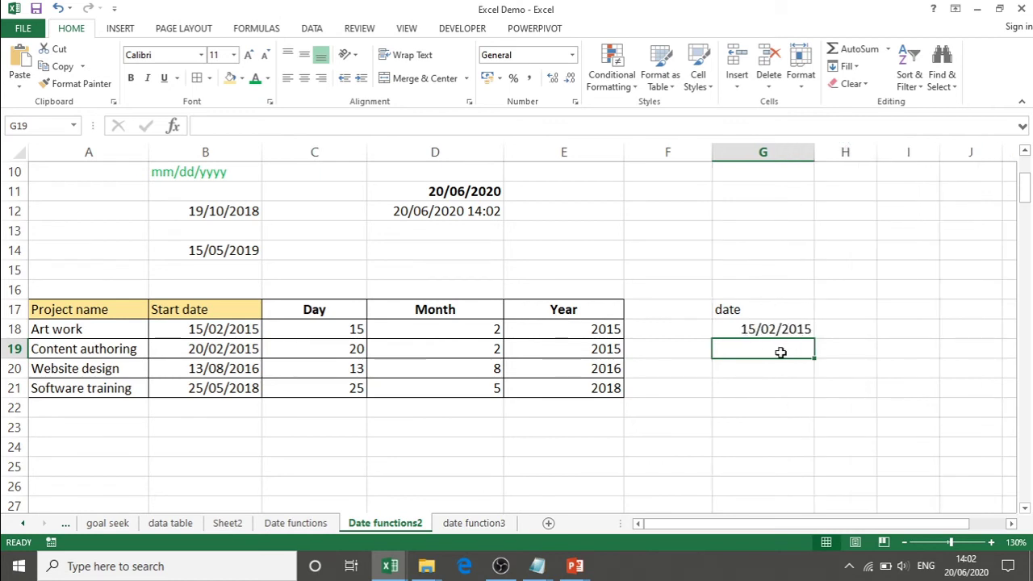
- Format the DATE result in G18 as General to view its serial number, and return it to Short Date
{"action": "left_click", "coordinate": [739, 329]}
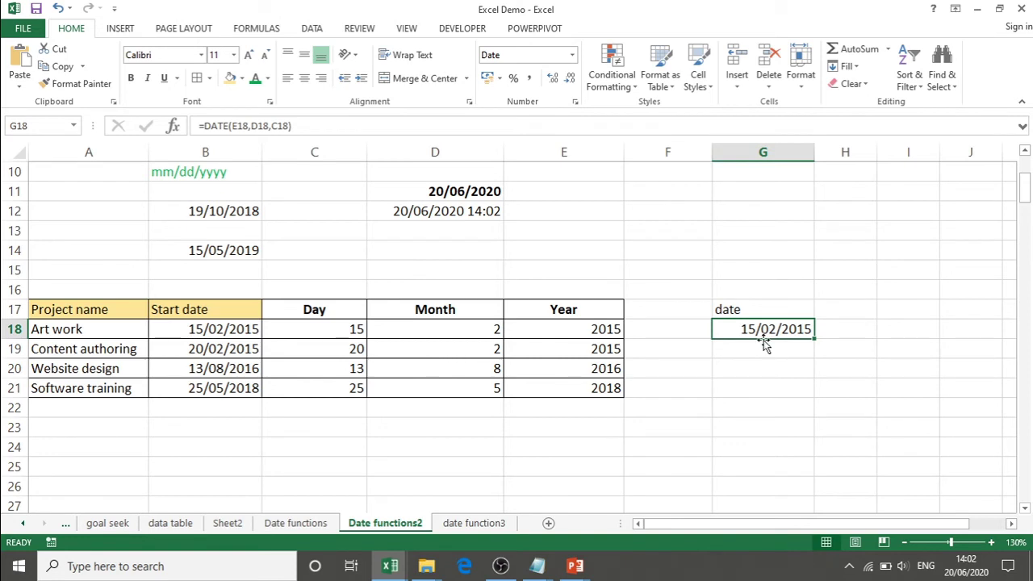
{"action": "left_click", "coordinate": [573, 55]}
{"action": "left_click", "coordinate": [565, 86]}
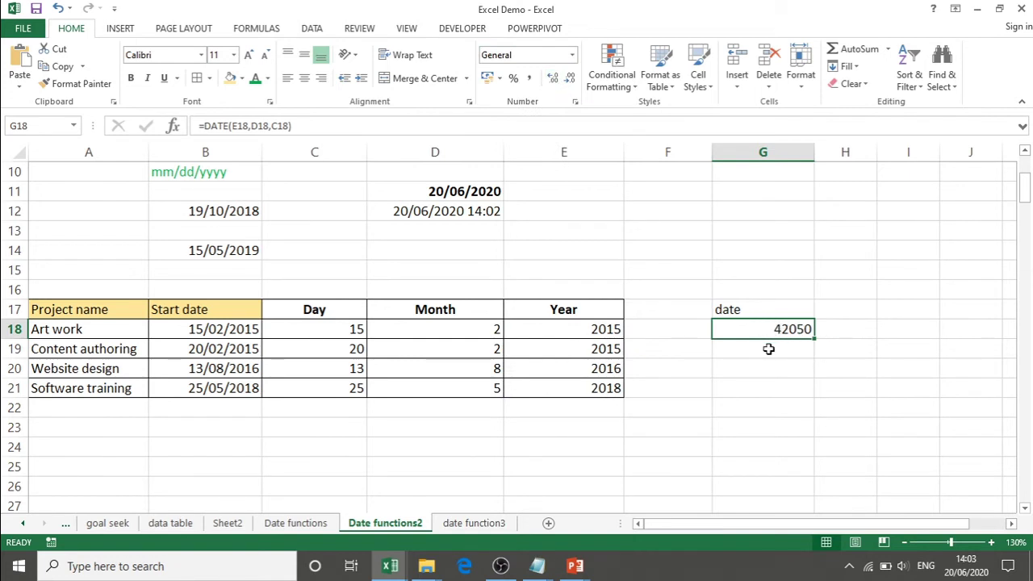
{"action": "left_click", "coordinate": [573, 55]}
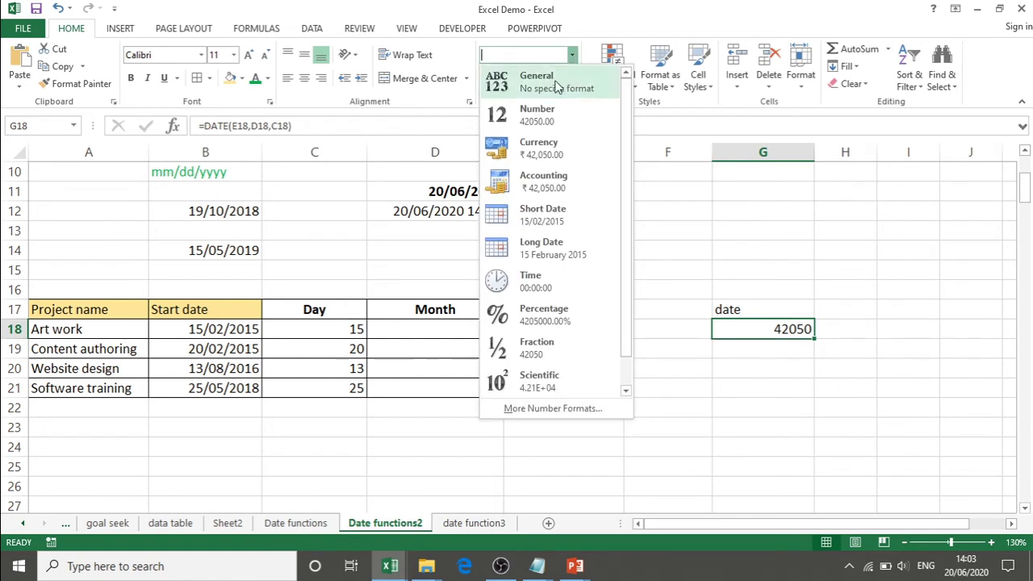
{"action": "left_click", "coordinate": [557, 223]}
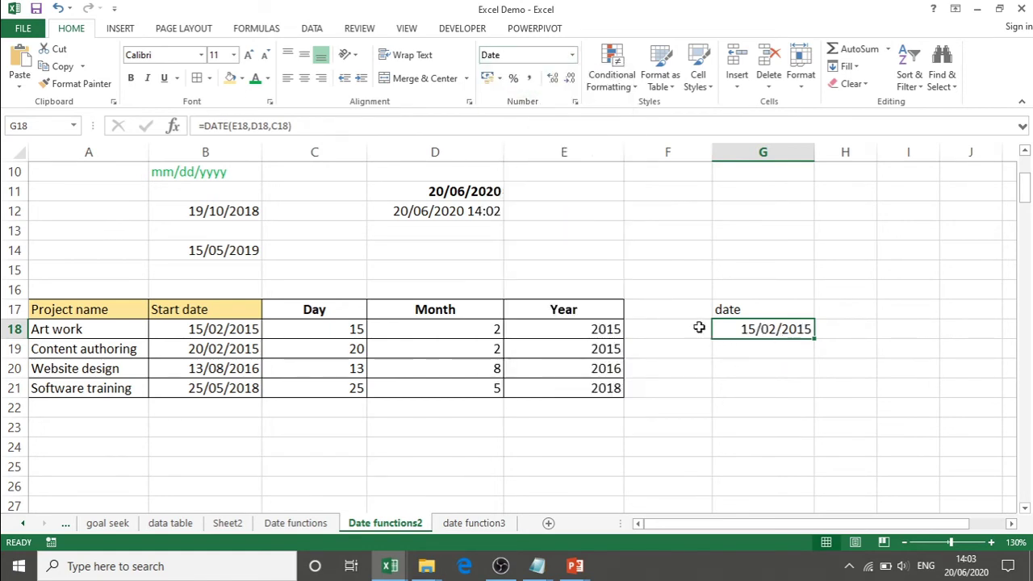